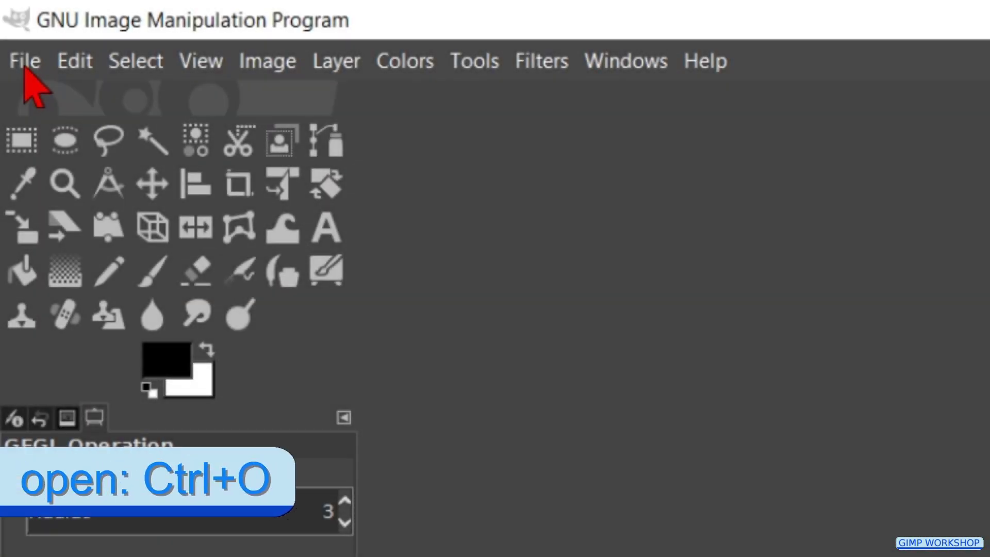
# - Open the image 01 girl.jpg from the folder tu 115 square grid mosaic portrait
pyautogui.click(24, 67)
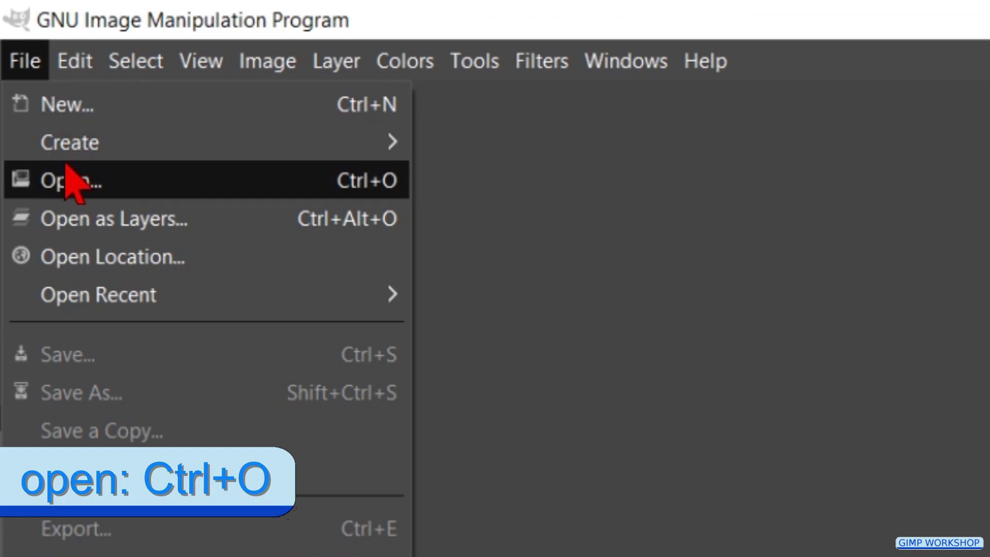
pyautogui.click(66, 177)
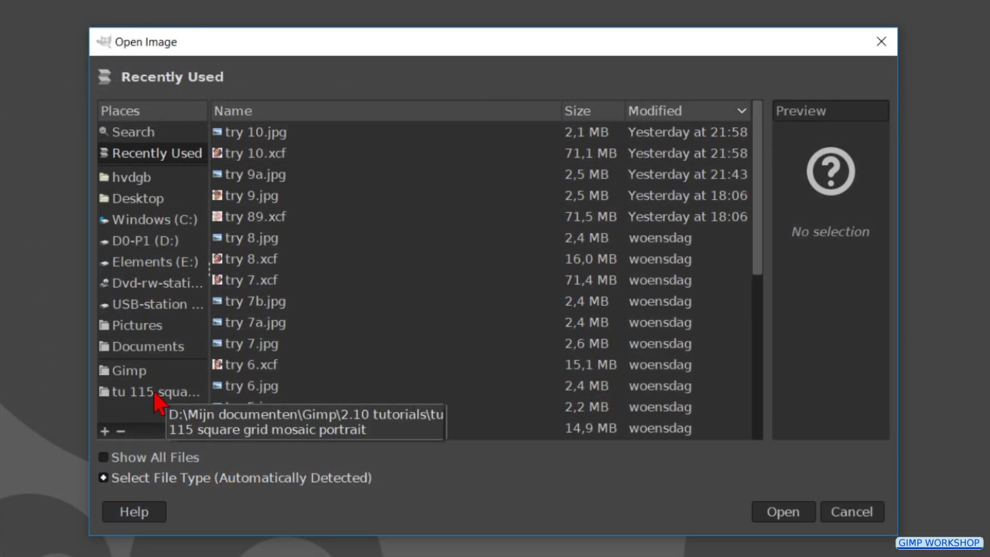
pyautogui.click(154, 395)
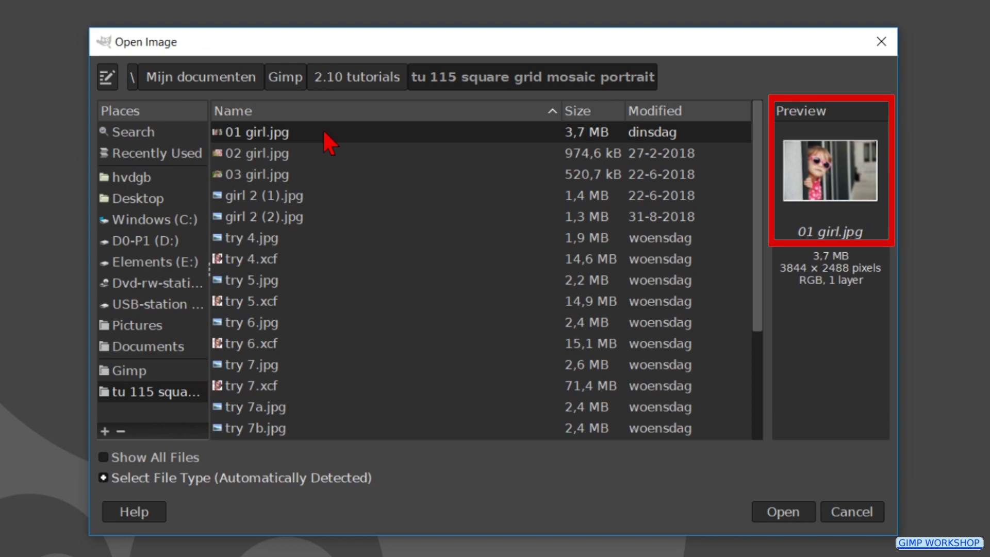
pyautogui.doubleClick(324, 133)
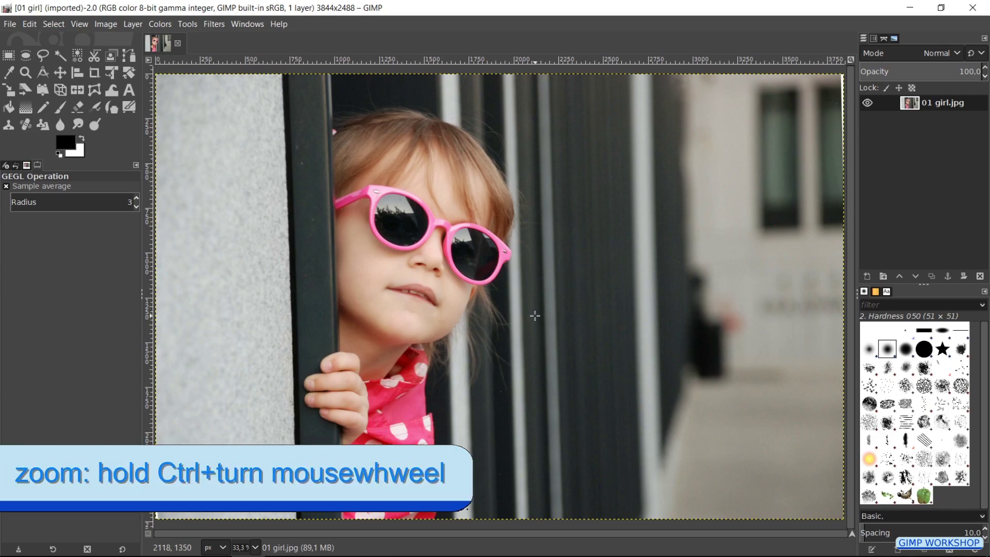
# - Straighten the photo with the Measure tool in vertical orientation, measuring along the narrow light stripe beside the girl's head
pyautogui.scroll(-1, 534, 316)
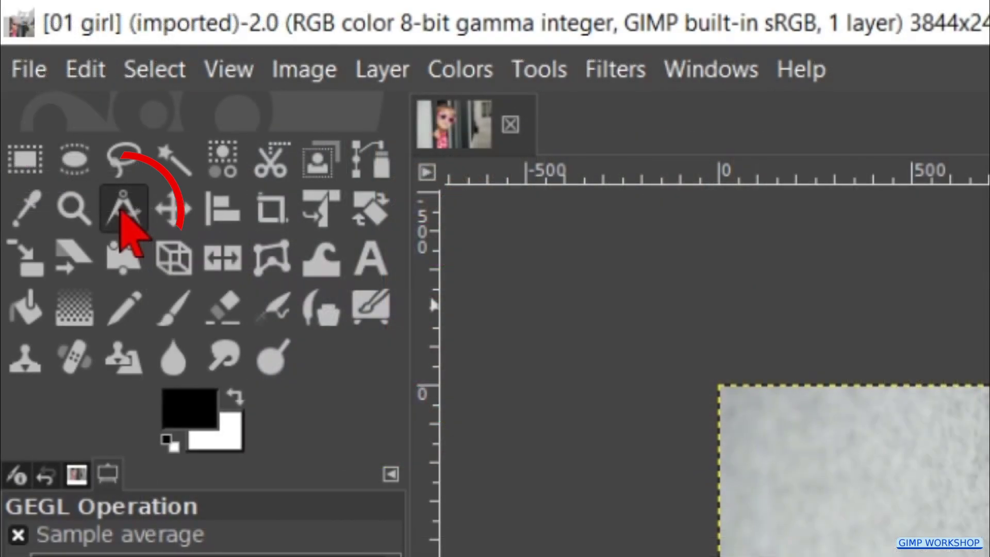
pyautogui.click(124, 208)
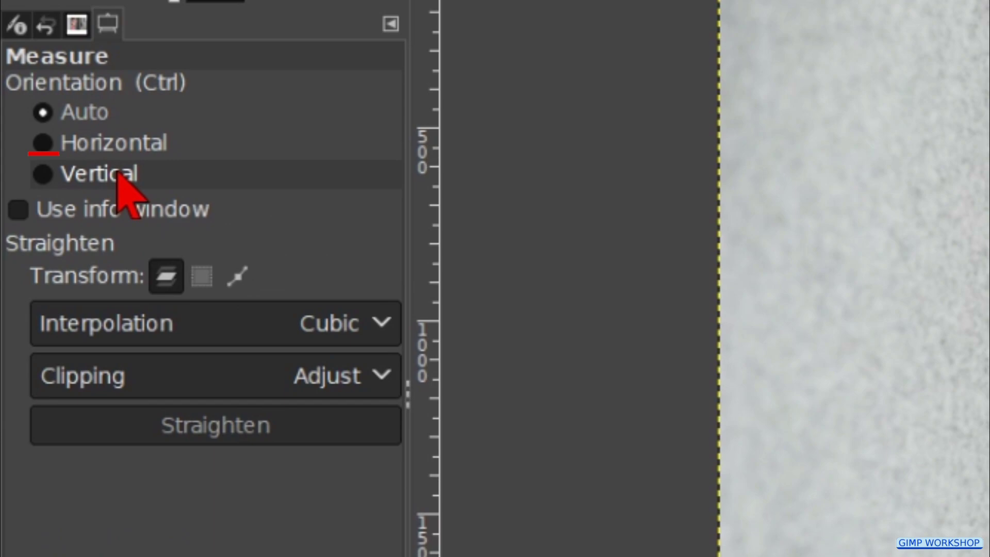
pyautogui.click(120, 176)
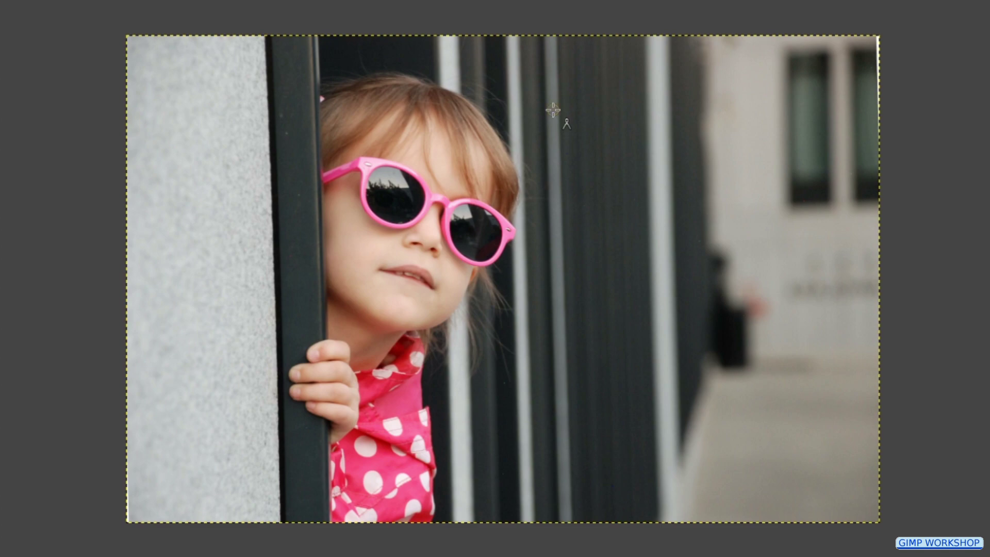
pyautogui.moveTo(553, 109); pyautogui.dragTo(563, 431)
pyautogui.moveTo(554, 111); pyautogui.dragTo(552, 75)
pyautogui.moveTo(563, 431)
pyautogui.mouseDown()
pyautogui.moveTo(603, 422)
pyautogui.moveTo(539, 443)
pyautogui.moveTo(564, 446)
pyautogui.mouseUp()
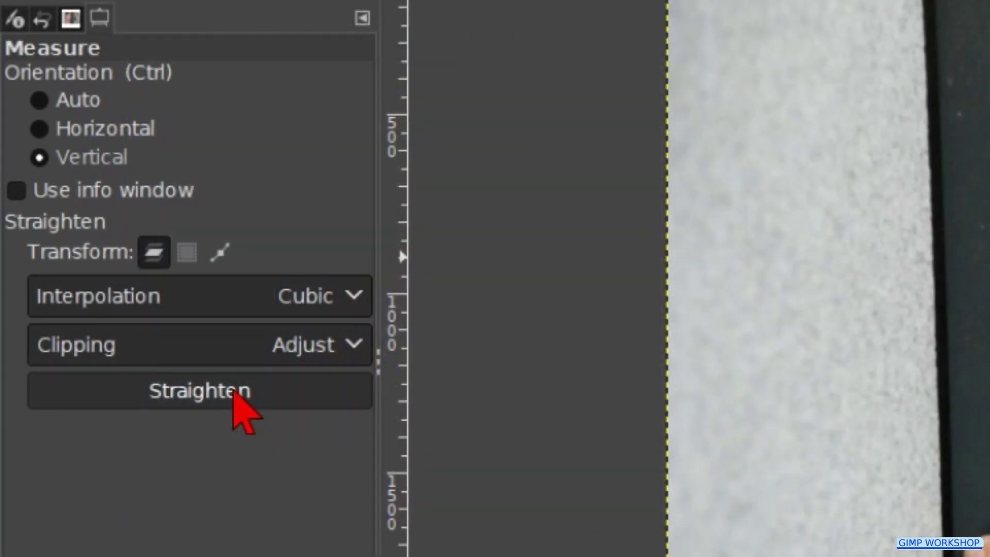
pyautogui.click(232, 392)
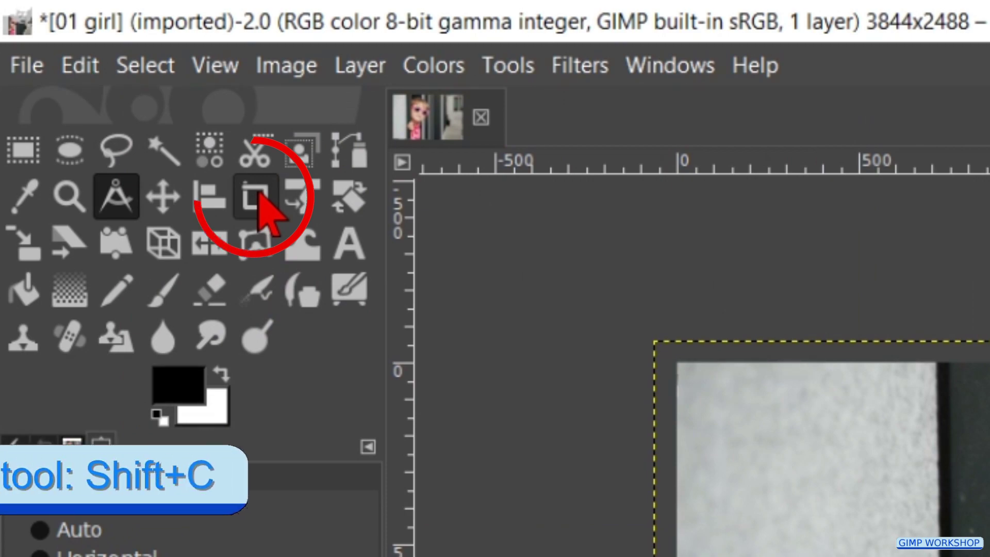
# - Crop the photo to a 2392 x 2392 px square around the girl, using a fixed 1:1 aspect ratio and excluding the transparent edges
pyautogui.click(258, 196)
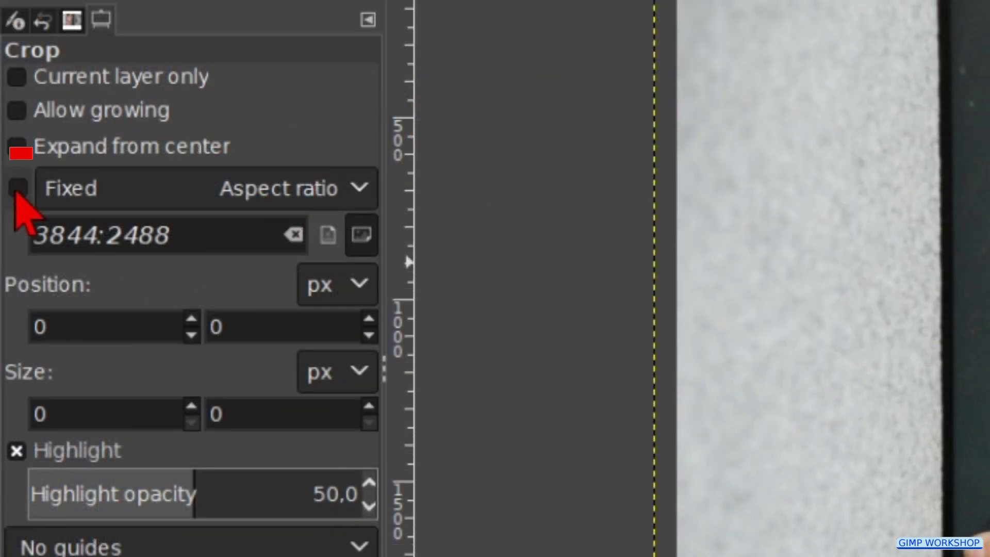
pyautogui.click(17, 188)
pyautogui.tripleClick(188, 234)
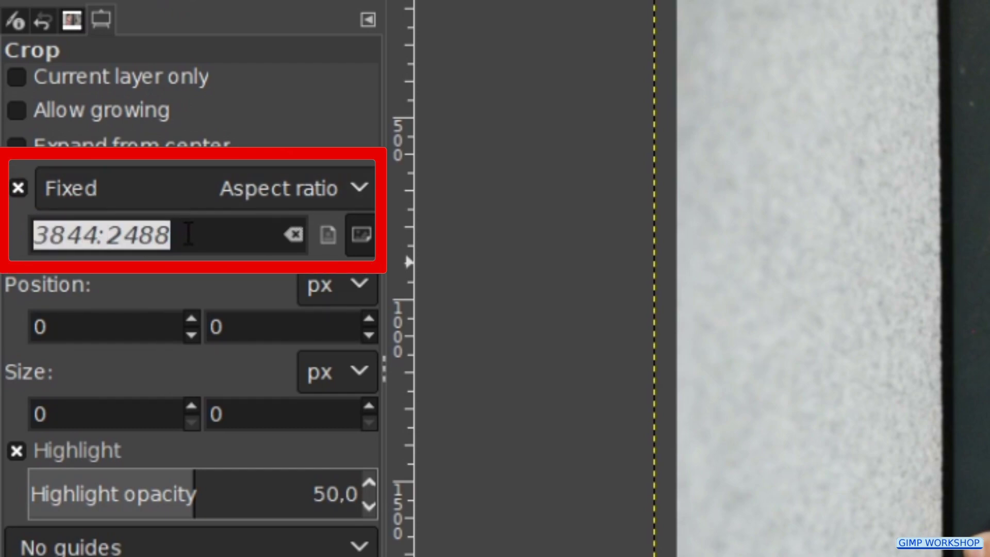
pyautogui.write('1:1')
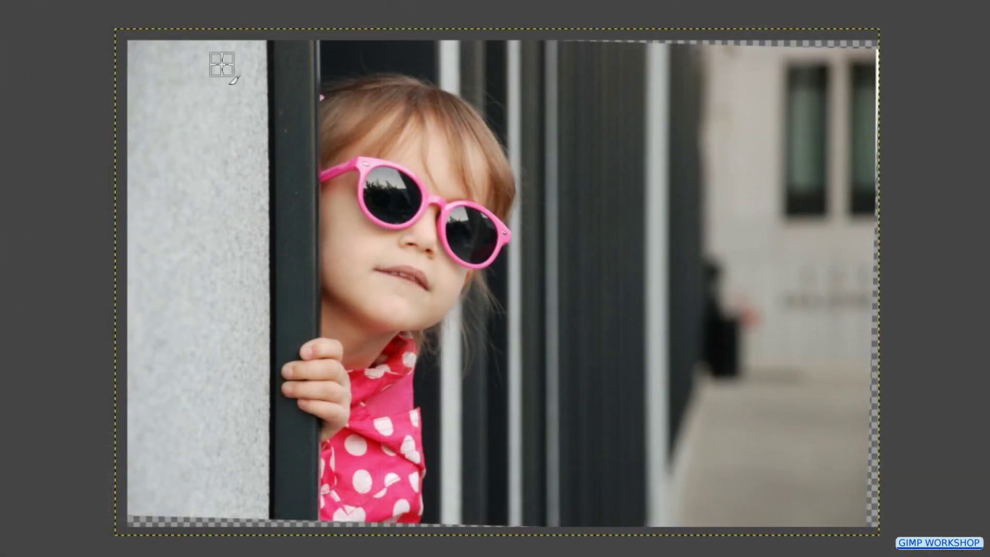
pyautogui.moveTo(222, 65); pyautogui.dragTo(664, 436)
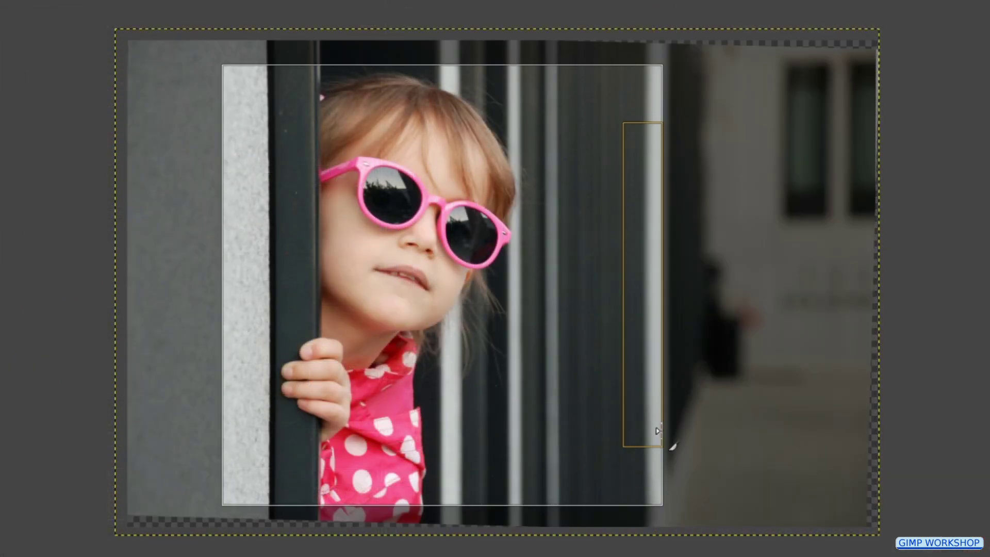
pyautogui.moveTo(248, 99); pyautogui.dragTo(230, 87)
pyautogui.moveTo(220, 472)
pyautogui.mouseDown()
pyautogui.moveTo(206, 486)
pyautogui.moveTo(214, 490)
pyautogui.mouseUp()
pyautogui.moveTo(515, 347)
pyautogui.mouseDown()
pyautogui.moveTo(450, 342)
pyautogui.moveTo(531, 351)
pyautogui.moveTo(515, 342)
pyautogui.mouseUp()
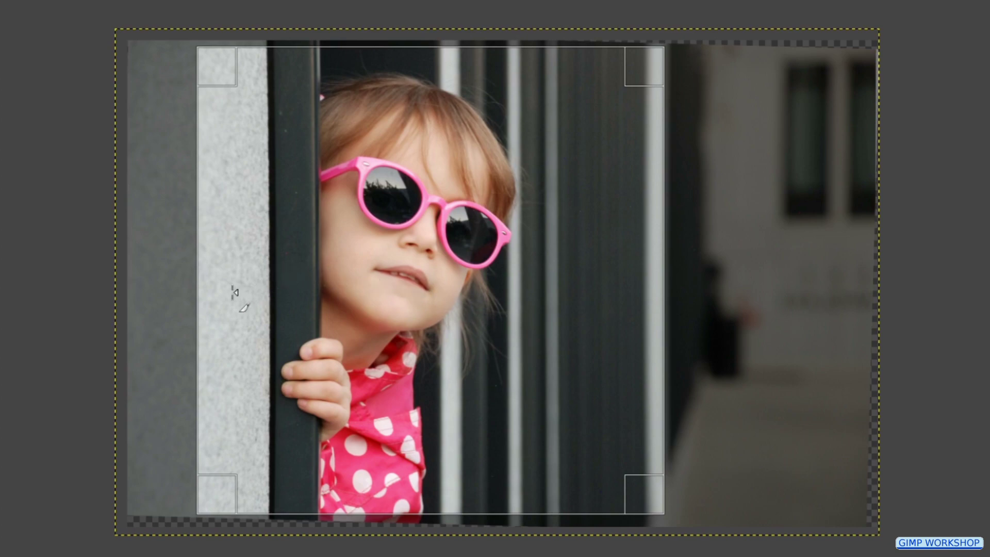
pyautogui.click(351, 251)
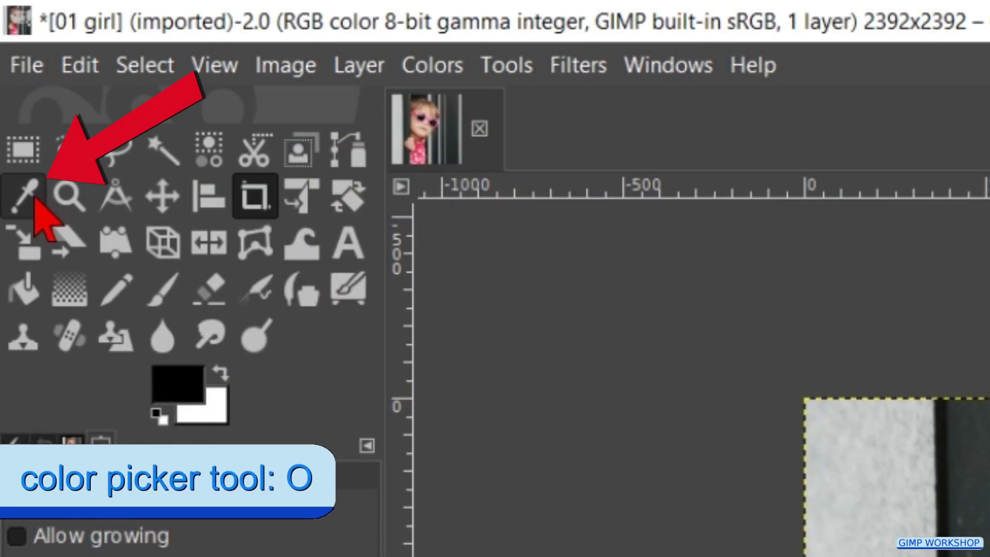
# - Pick the pink of the sunglasses' bridge as the foreground color
pyautogui.click(34, 199)
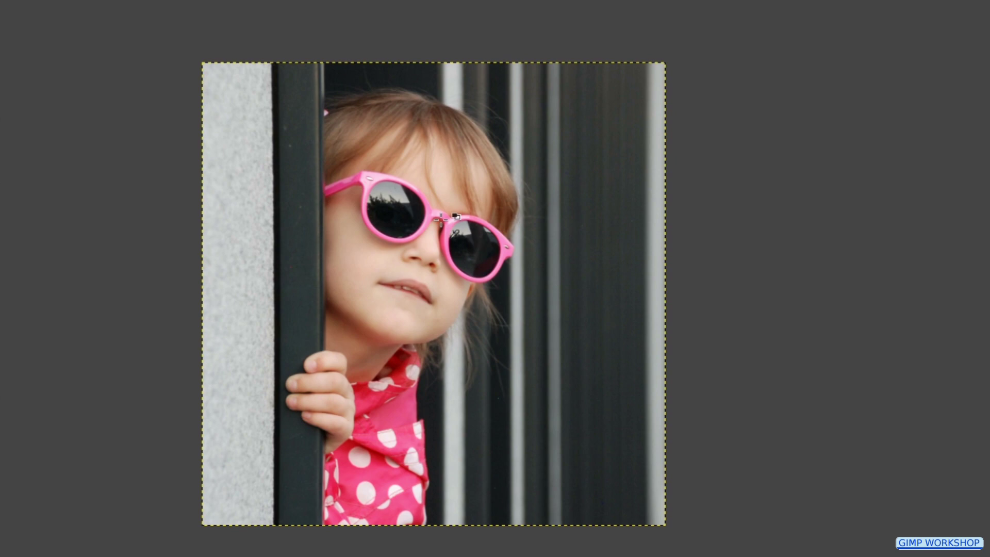
pyautogui.scroll(2, 441, 219)
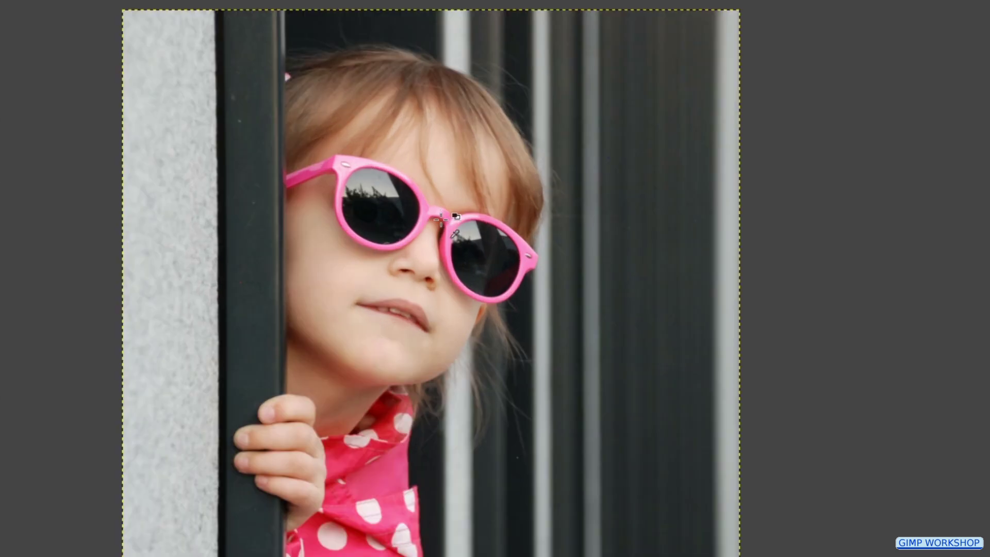
pyautogui.scroll(2, 441, 219)
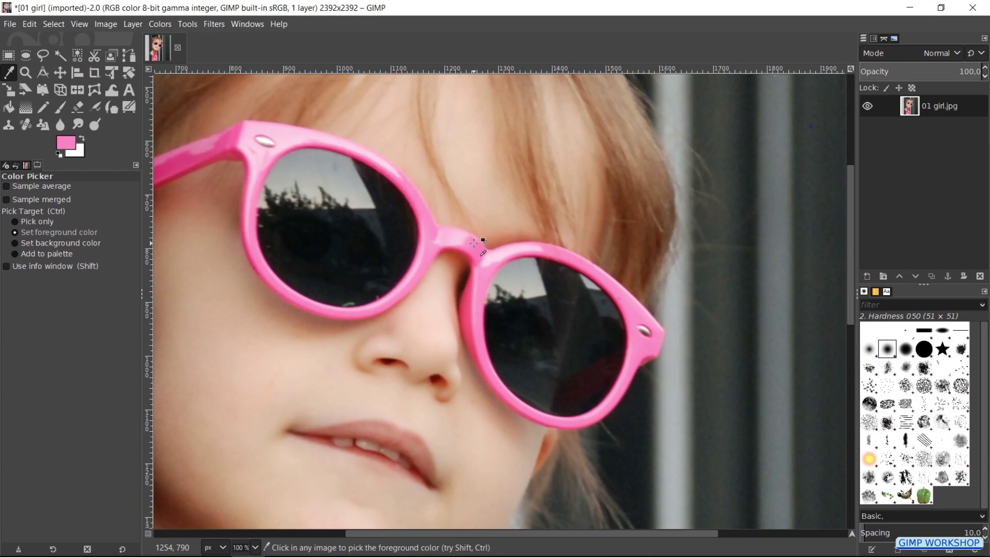
# - Add a new transparent layer named grid above the photo
pyautogui.hotkey('ctrl', 'shift', 'j')
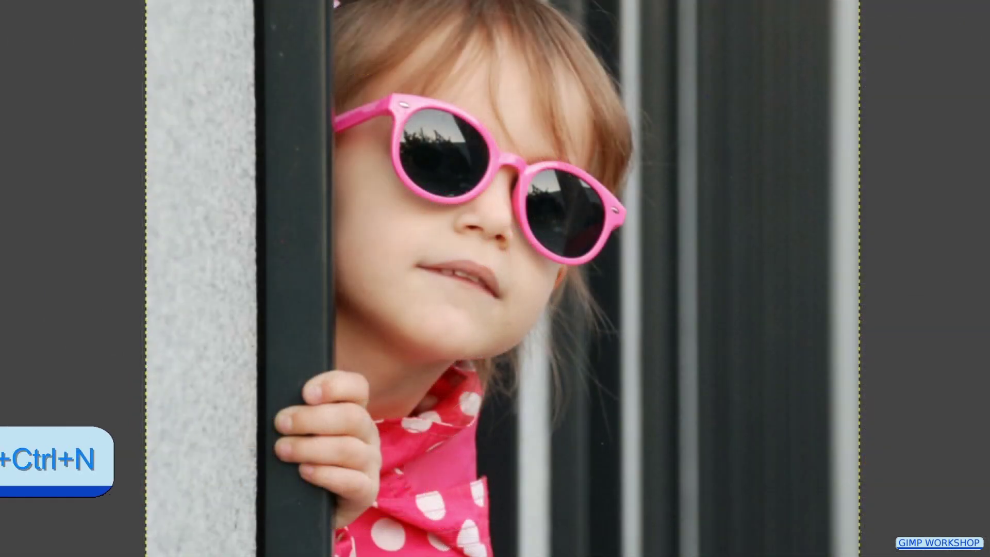
pyautogui.hotkey('ctrl', 'shift', 'n')
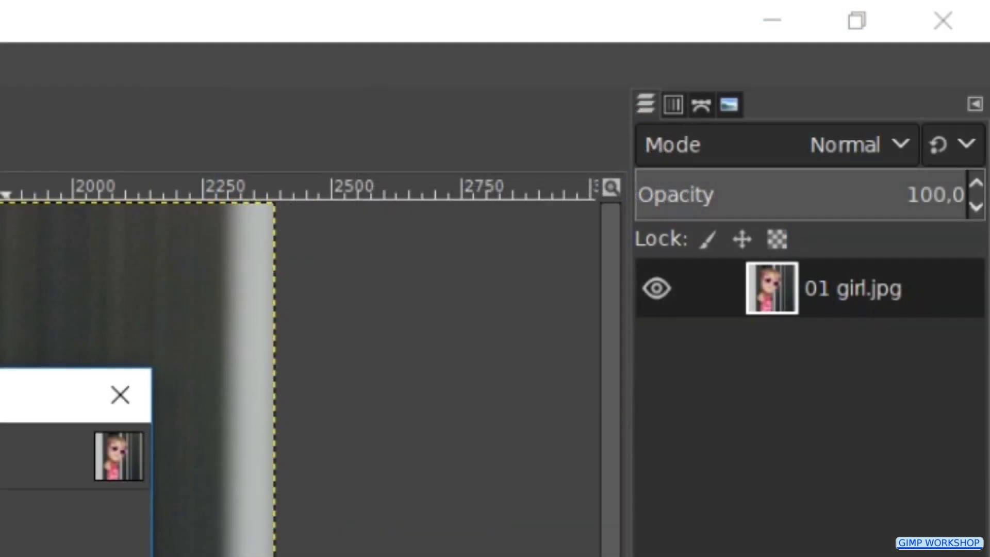
pyautogui.press('Return')
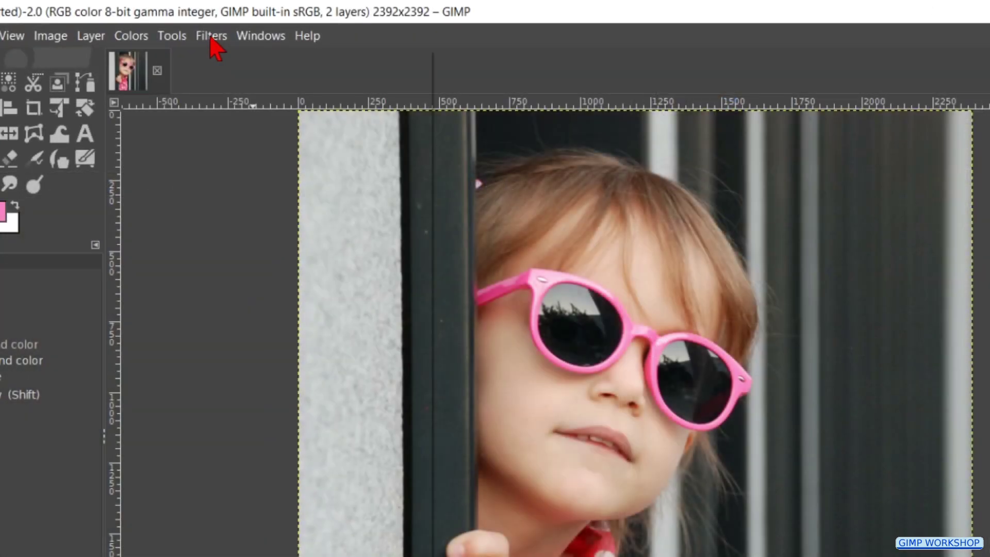
# - Render a Grid pattern on the new layer with the linked width and height set to 290
pyautogui.click(211, 36)
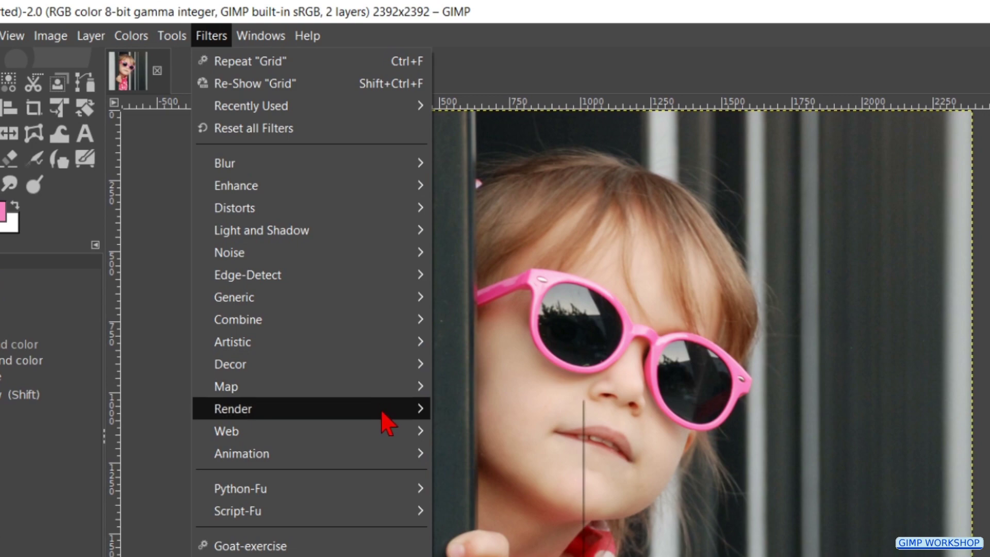
pyautogui.moveTo(386, 417)
pyautogui.moveTo(532, 456)
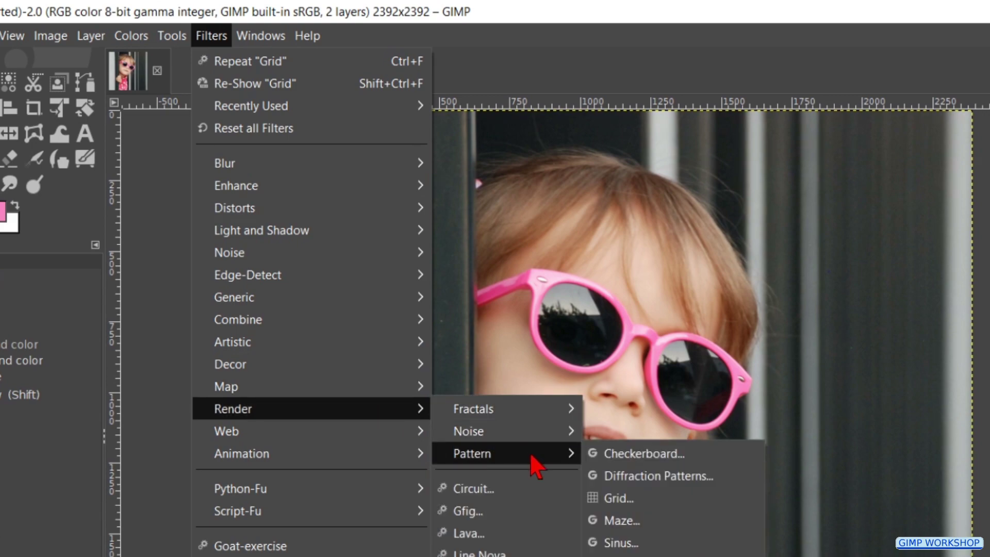
pyautogui.click(610, 498)
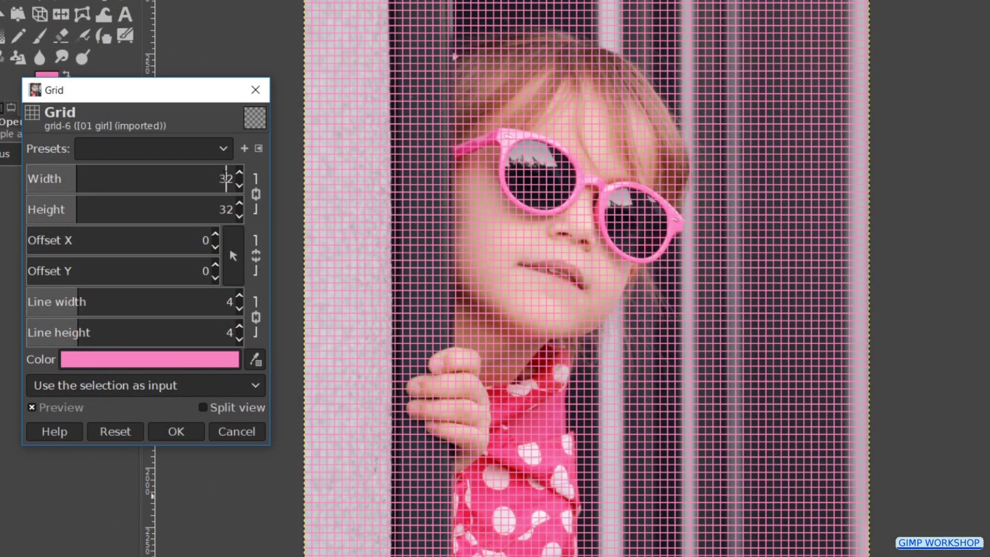
pyautogui.doubleClick(226, 178)
pyautogui.write('2')
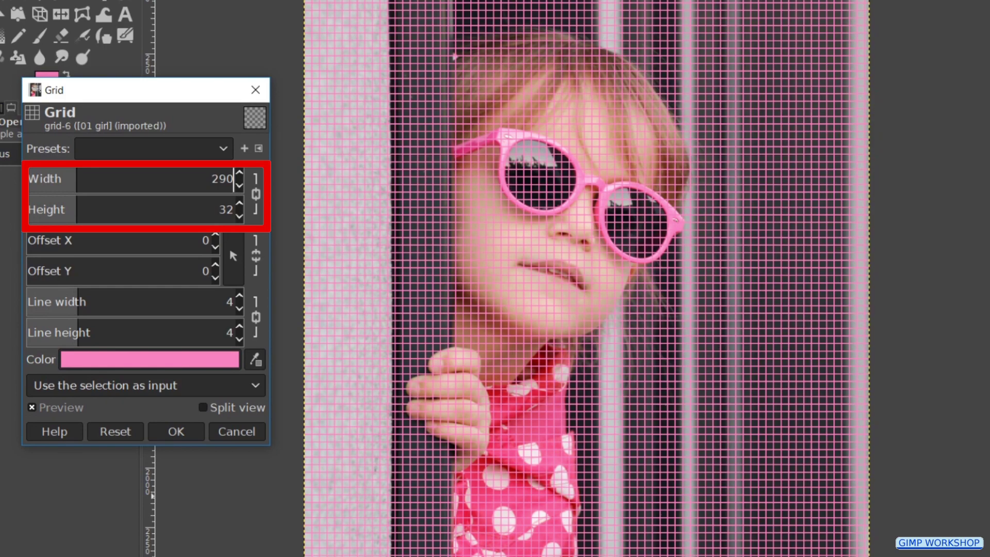
pyautogui.write('90')
pyautogui.press('Return')
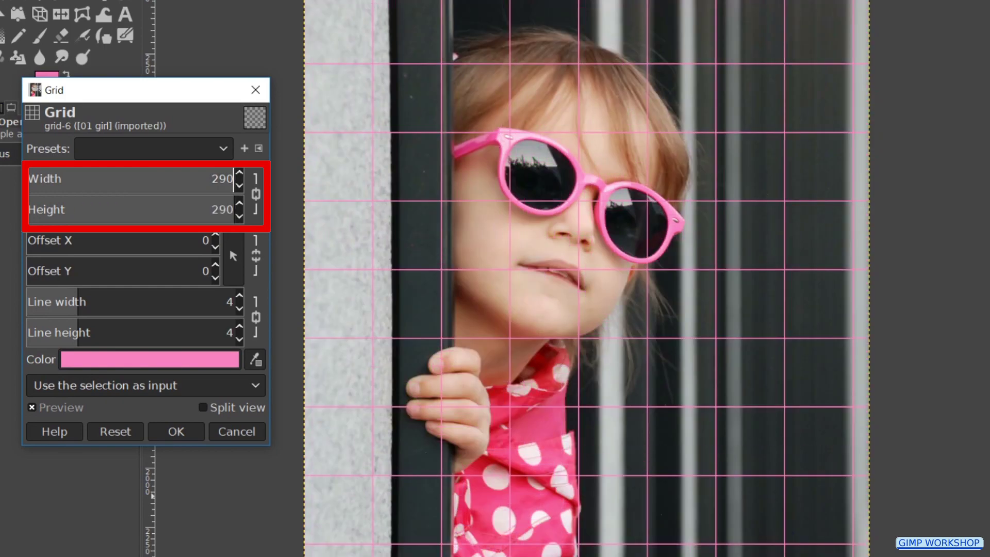
# - Set the grid's line width and line height to 8
pyautogui.click(240, 297)
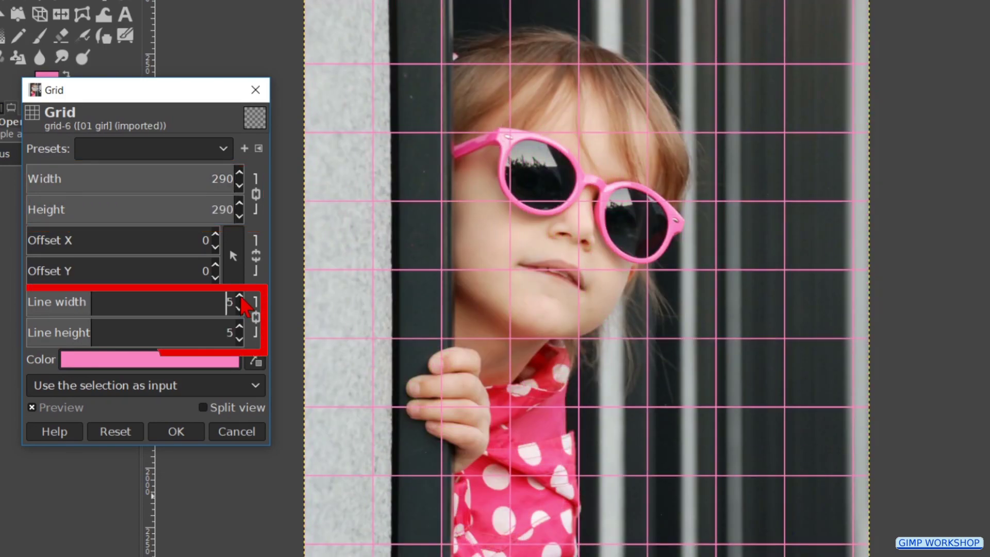
pyautogui.click(240, 298)
pyautogui.click(240, 298)
pyautogui.click(240, 297)
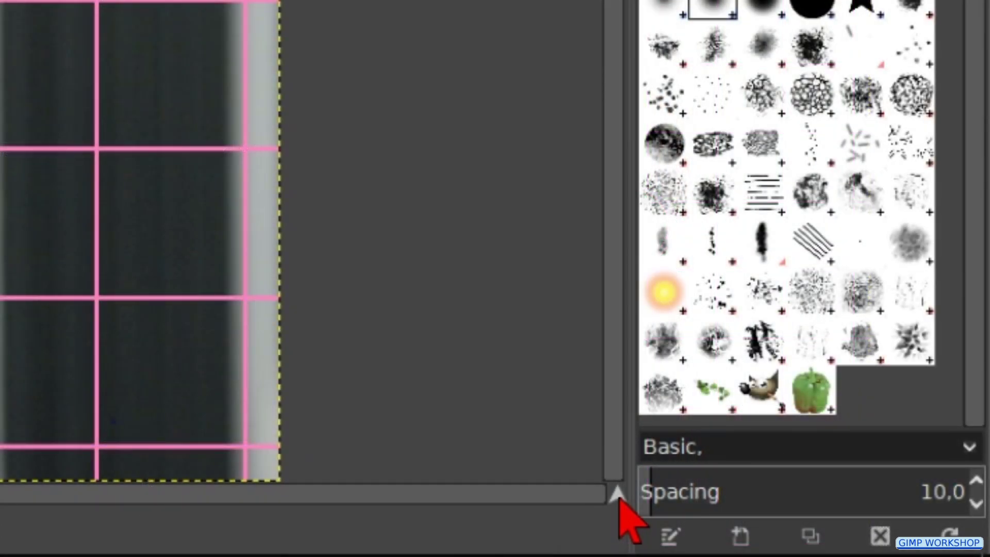
# - Increase the grid's width and height to 298 so the last lines align with the image's right and bottom edges
pyautogui.moveTo(619, 496); pyautogui.dragTo(634, 546)
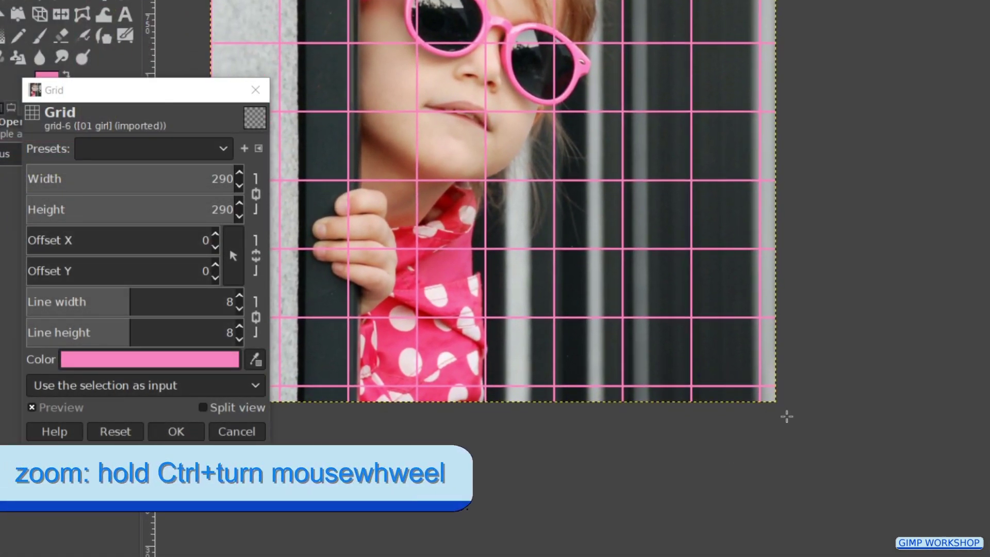
pyautogui.scroll(3, 787, 417)
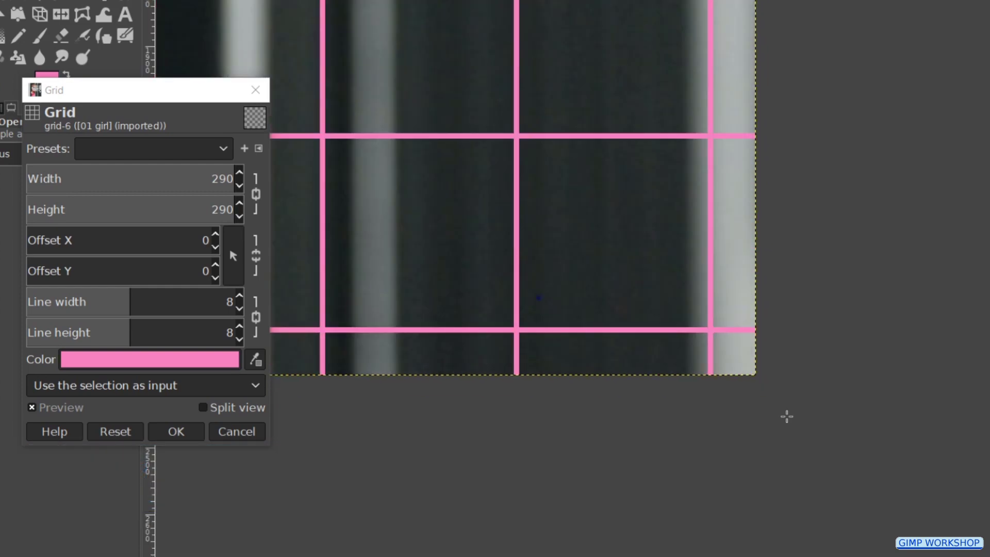
pyautogui.scroll(1, 787, 416)
pyautogui.scroll(1, 786, 416)
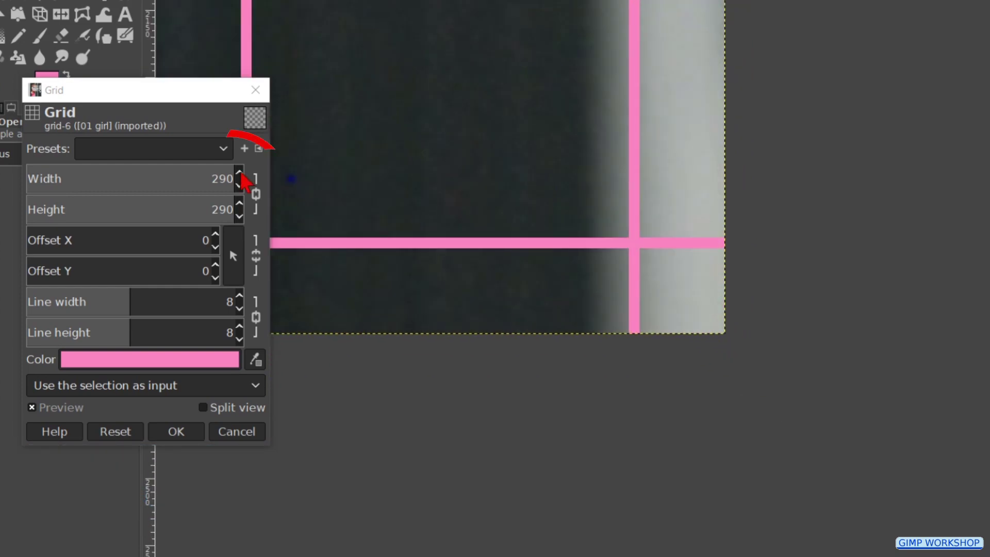
pyautogui.click(239, 173)
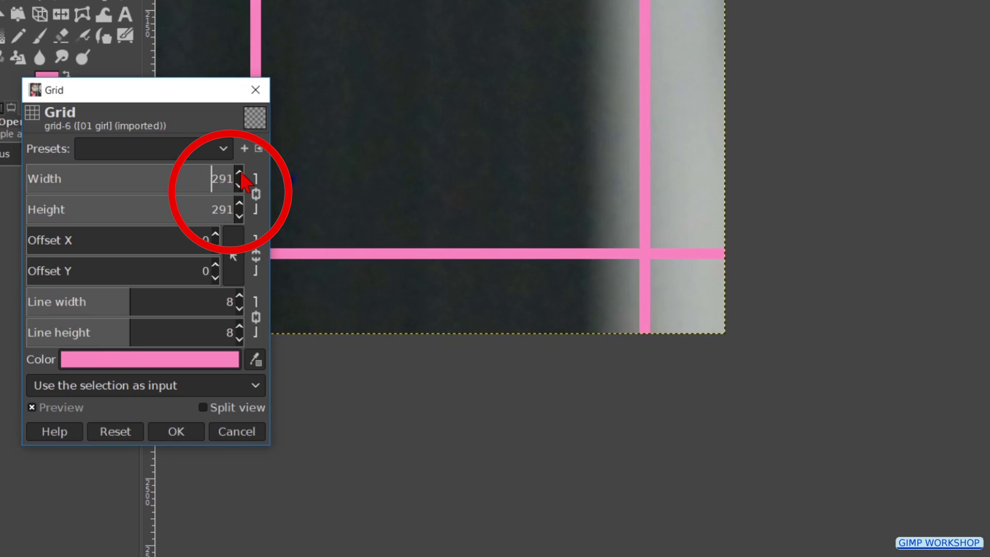
pyautogui.click(239, 173)
pyautogui.click(239, 173)
pyautogui.click(239, 173)
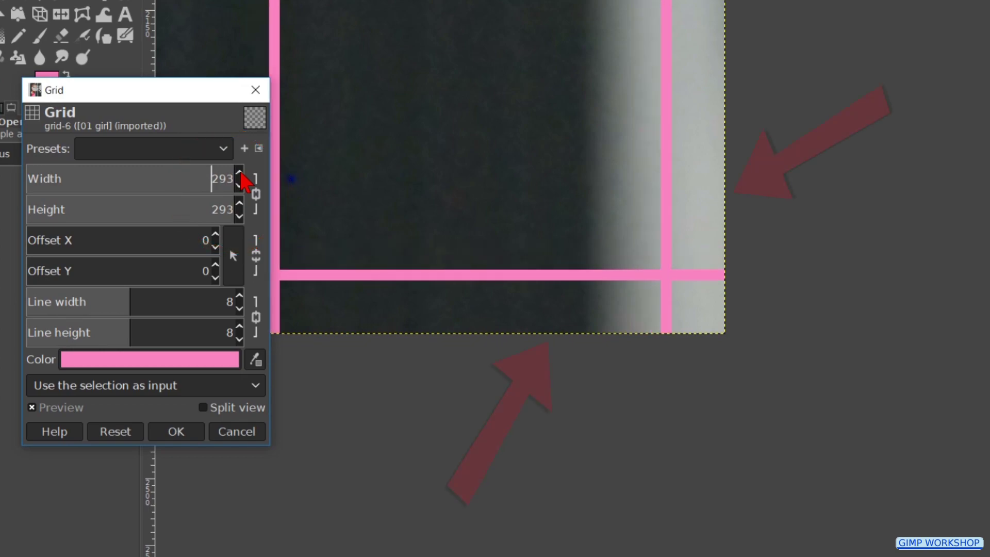
pyautogui.click(239, 173)
pyautogui.click(239, 173)
pyautogui.click(239, 173)
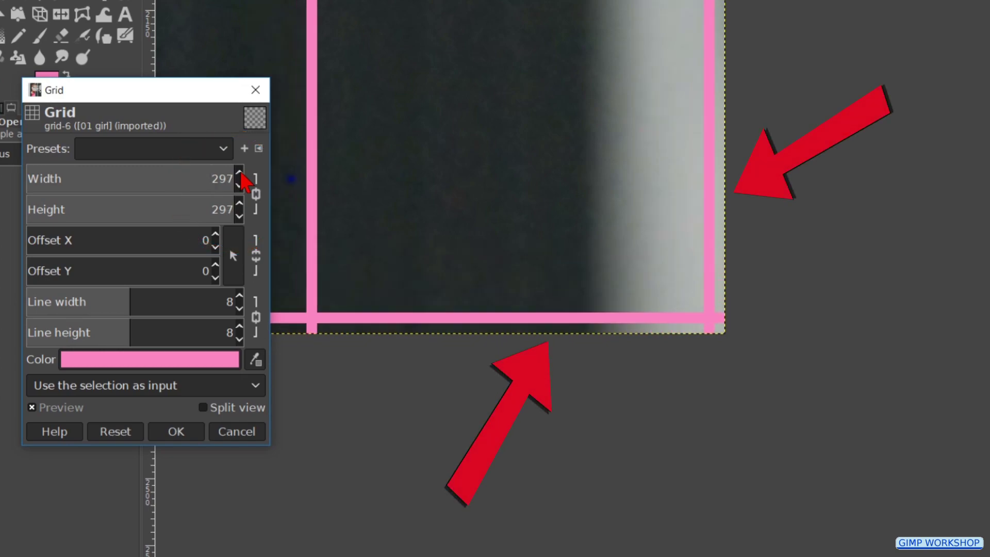
pyautogui.click(239, 173)
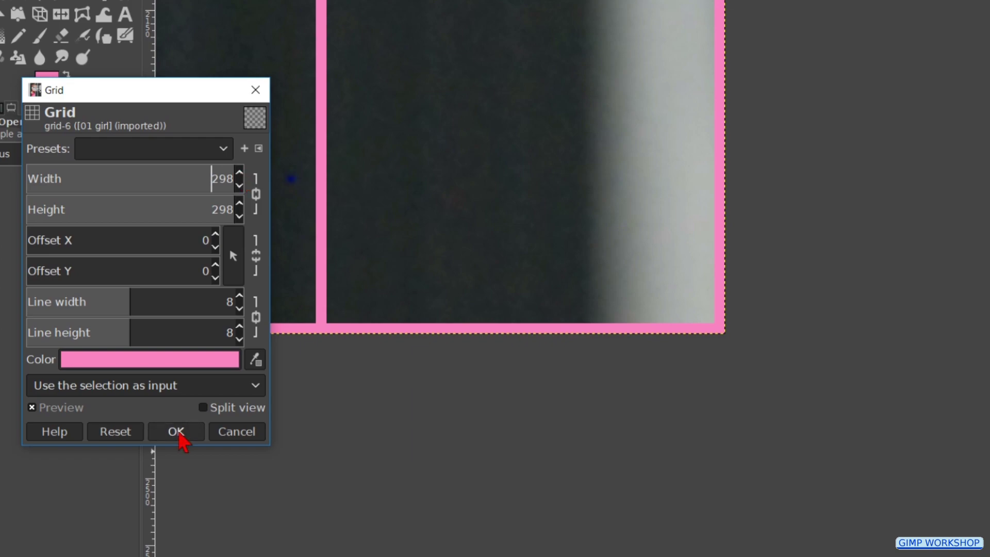
# - Apply the grid pattern, and set up the Fuzzy Select tool in add-to-selection mode
pyautogui.click(176, 432)
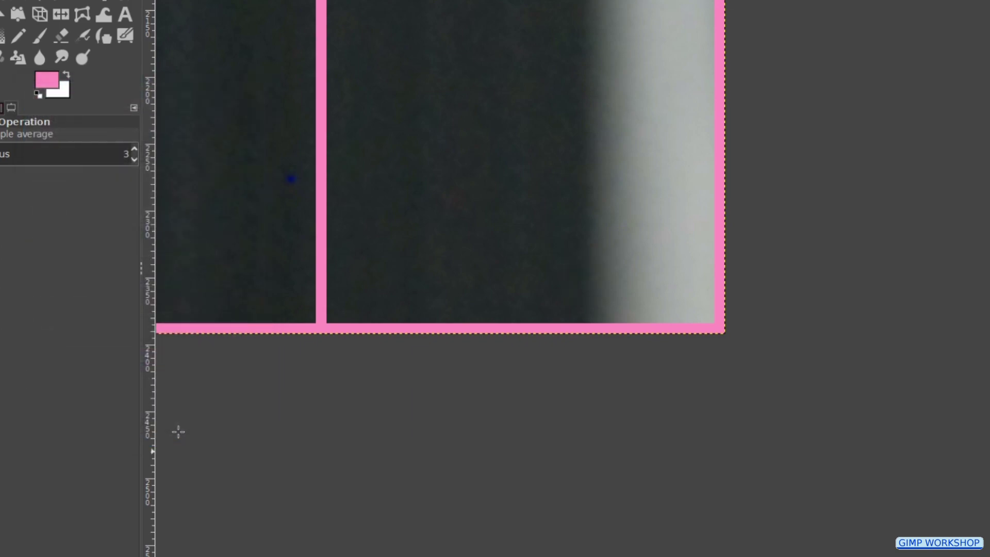
pyautogui.hotkey('ctrl', 'shift', 'j')
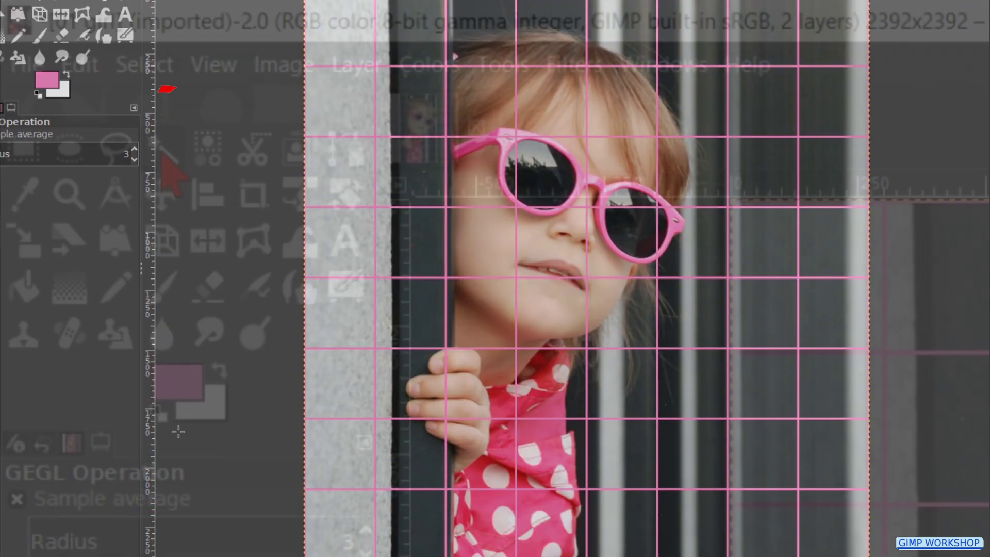
pyautogui.click(157, 147)
pyautogui.click(162, 153)
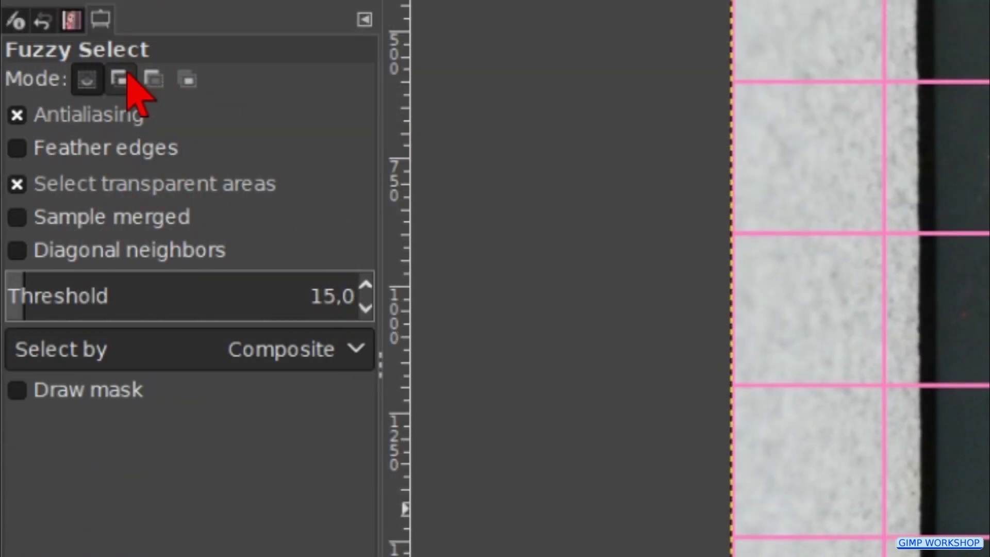
pyautogui.click(127, 73)
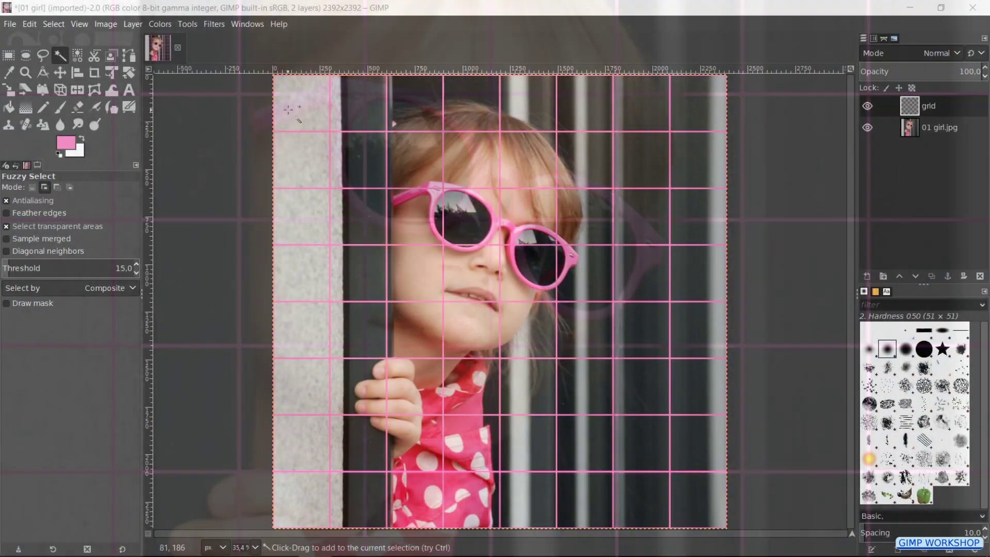
# - Select an irregular border of outer grid cells around the girl, fill them with white and clear the selection
pyautogui.click(304, 103)
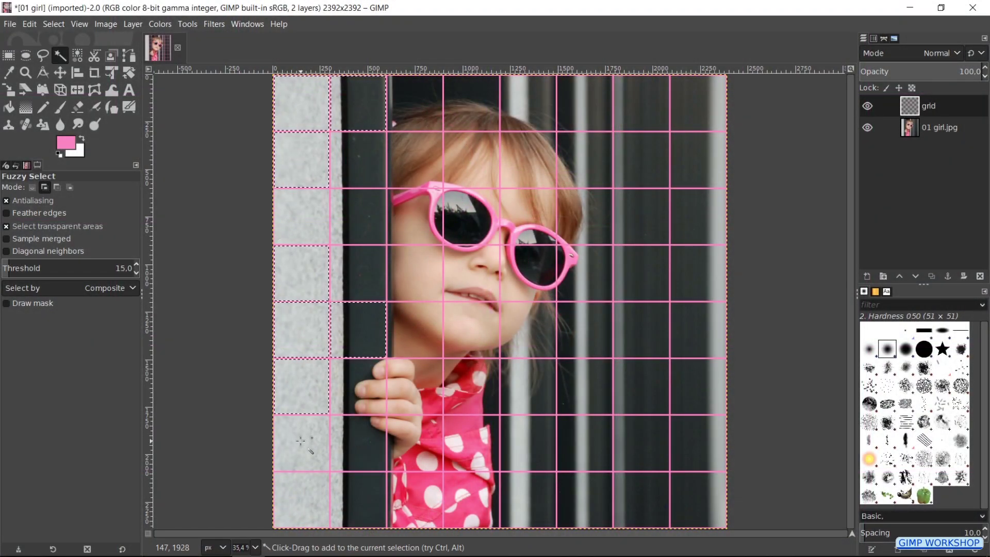
pyautogui.click(361, 493)
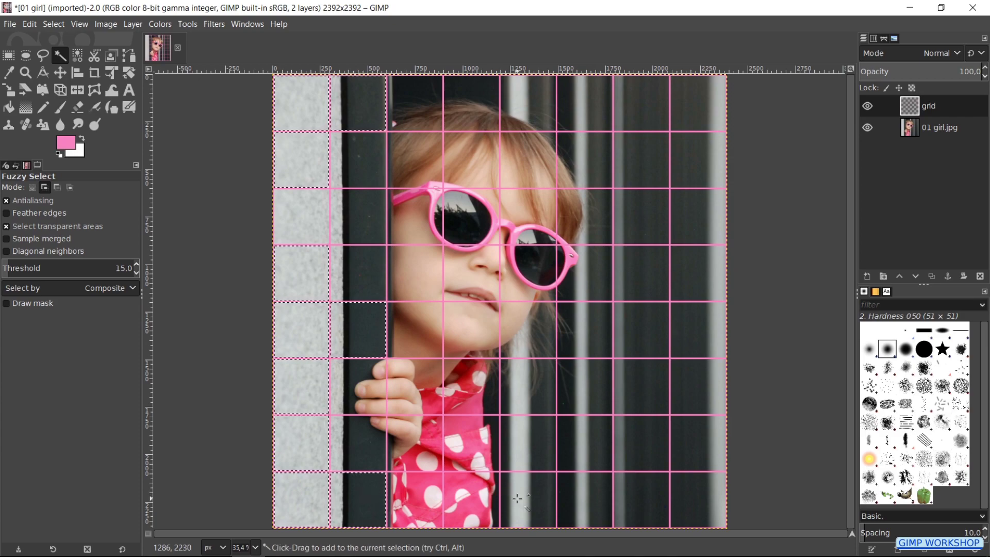
pyautogui.click(584, 496)
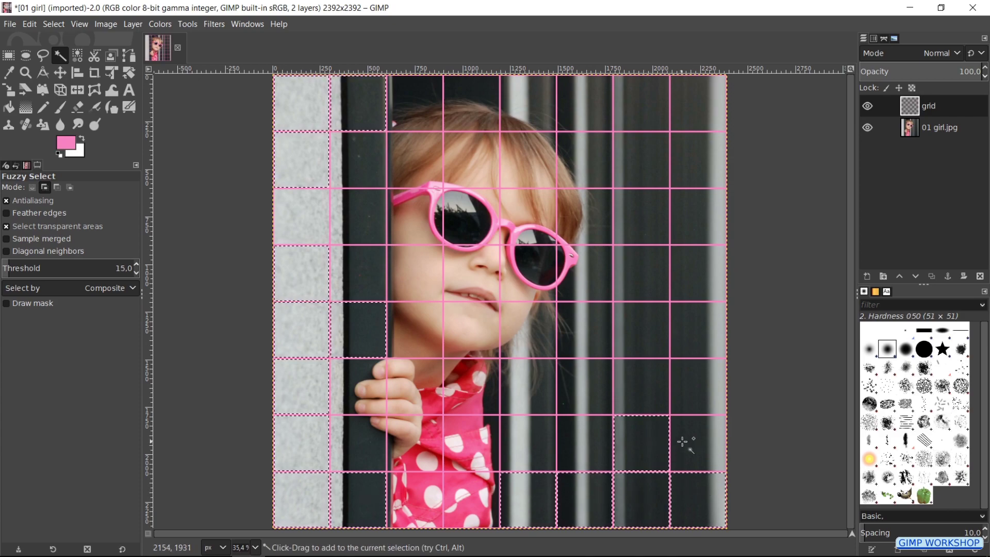
pyautogui.click(691, 212)
pyautogui.click(688, 157)
pyautogui.click(684, 120)
pyautogui.click(651, 104)
pyautogui.click(584, 107)
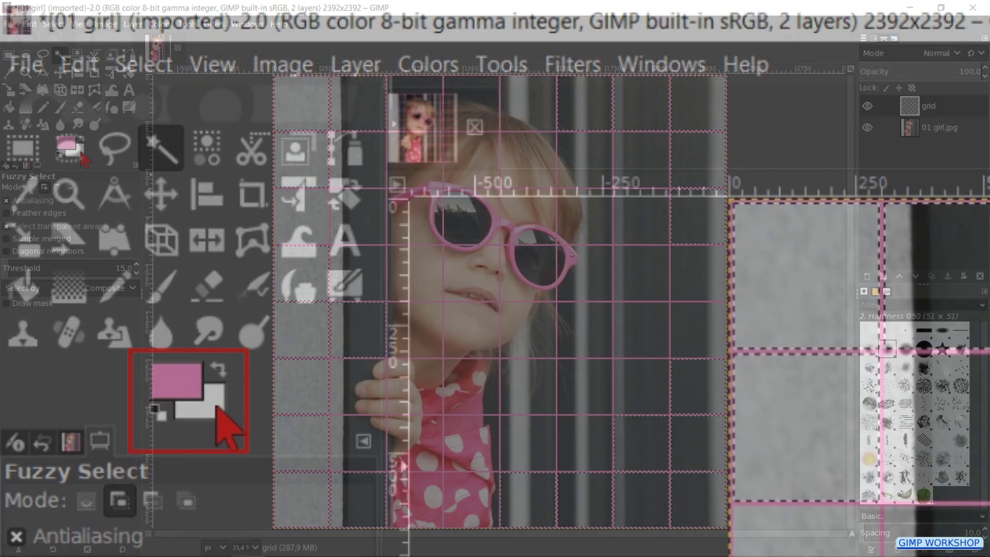
pyautogui.moveTo(76, 150); pyautogui.dragTo(290, 209)
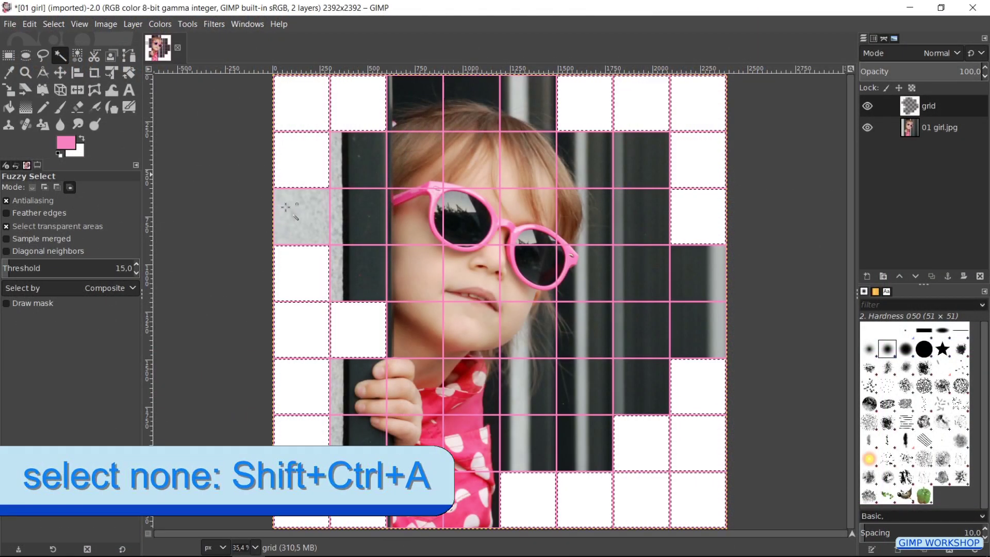
pyautogui.hotkey('shift', 'ctrl', 'a')
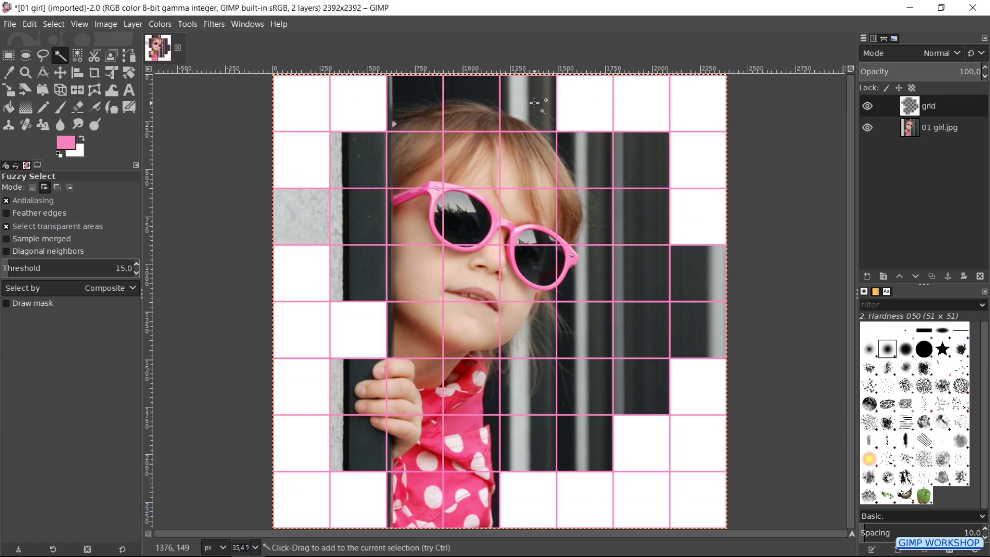
# - Select the unfilled cells at row-column 1-5, 2-7, 3-3, 3-5, 4-2, 4-7, 5-3, 5-8, 6-2, 6-5 and 8-4
pyautogui.keyDown('shift'); pyautogui.click(630, 165); pyautogui.keyUp('shift')
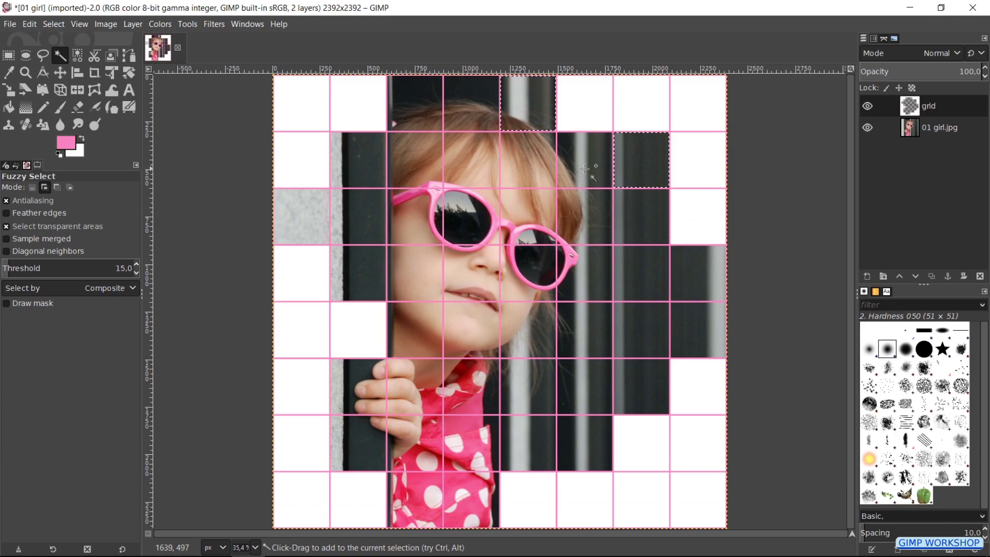
pyautogui.keyDown('shift'); pyautogui.click(420, 216); pyautogui.keyUp('shift')
pyautogui.keyDown('shift'); pyautogui.click(523, 211); pyautogui.keyUp('shift')
pyautogui.keyDown('shift'); pyautogui.click(371, 265); pyautogui.keyUp('shift')
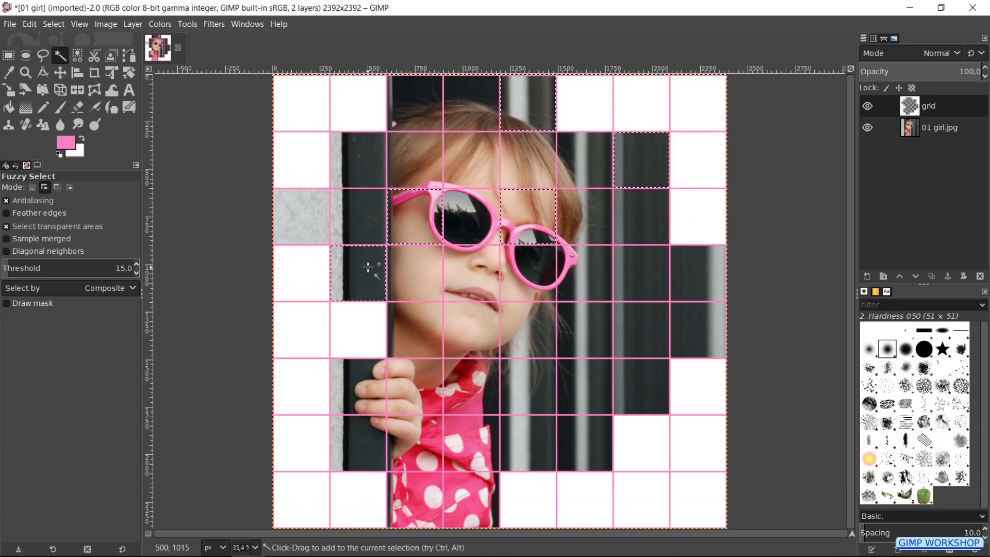
pyautogui.keyDown('shift'); pyautogui.click(630, 266); pyautogui.keyUp('shift')
pyautogui.keyDown('shift'); pyautogui.click(689, 333); pyautogui.keyUp('shift')
pyautogui.keyDown('shift'); pyautogui.click(430, 333); pyautogui.keyUp('shift')
pyautogui.keyDown('shift'); pyautogui.click(369, 387); pyautogui.keyUp('shift')
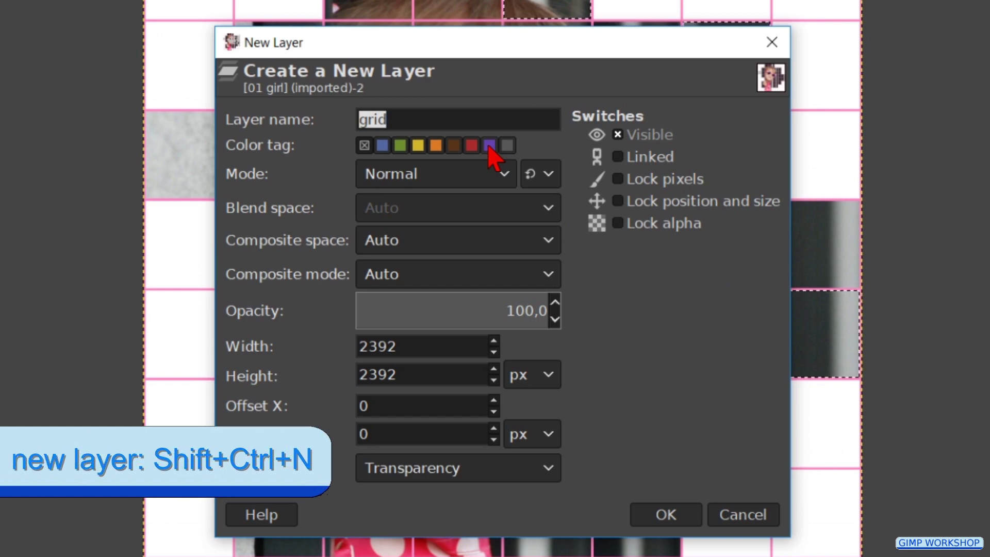
# - Create a new transparent layer named pink with a violet color tag and Overlay mode
pyautogui.write('pink')
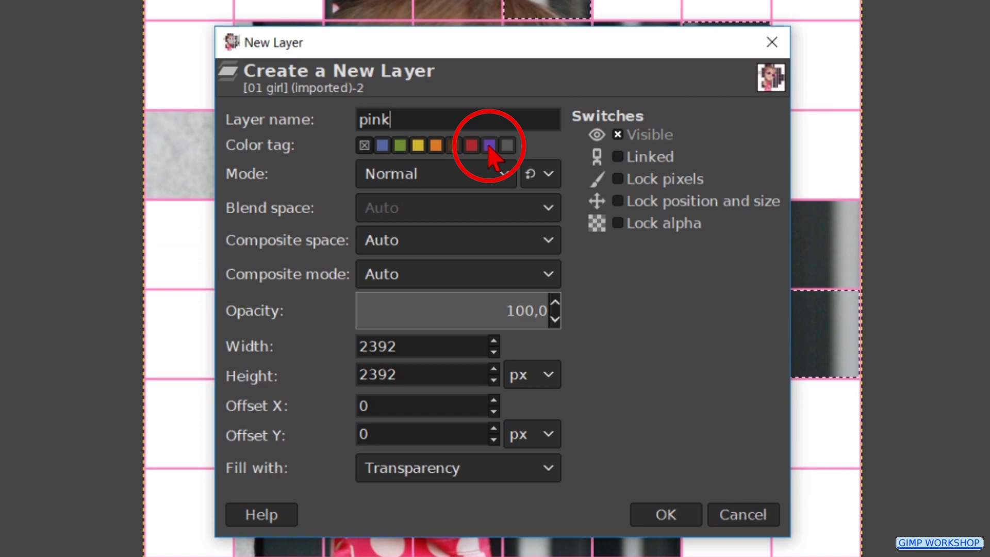
pyautogui.click(484, 181)
pyautogui.scroll(-9, 478, 175)
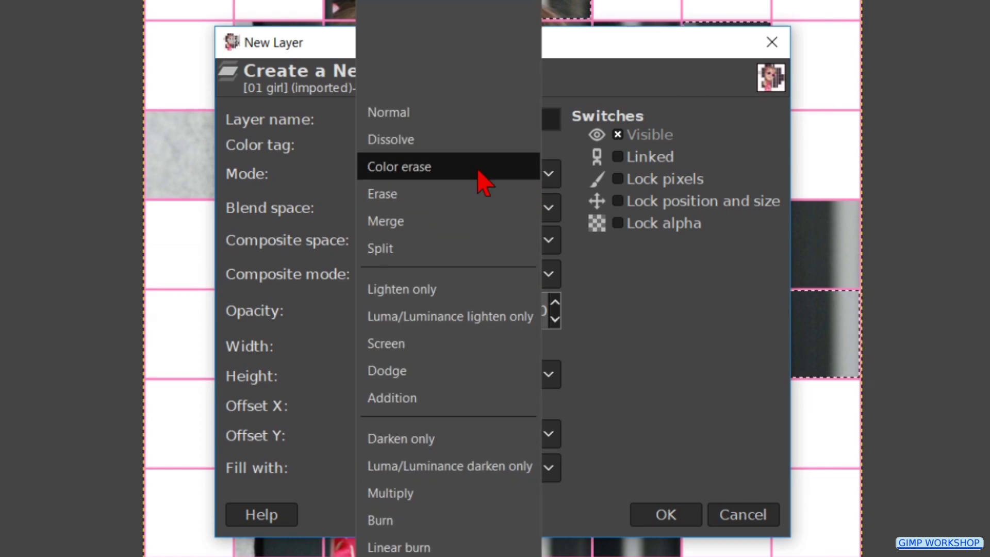
pyautogui.scroll(-8, 481, 181)
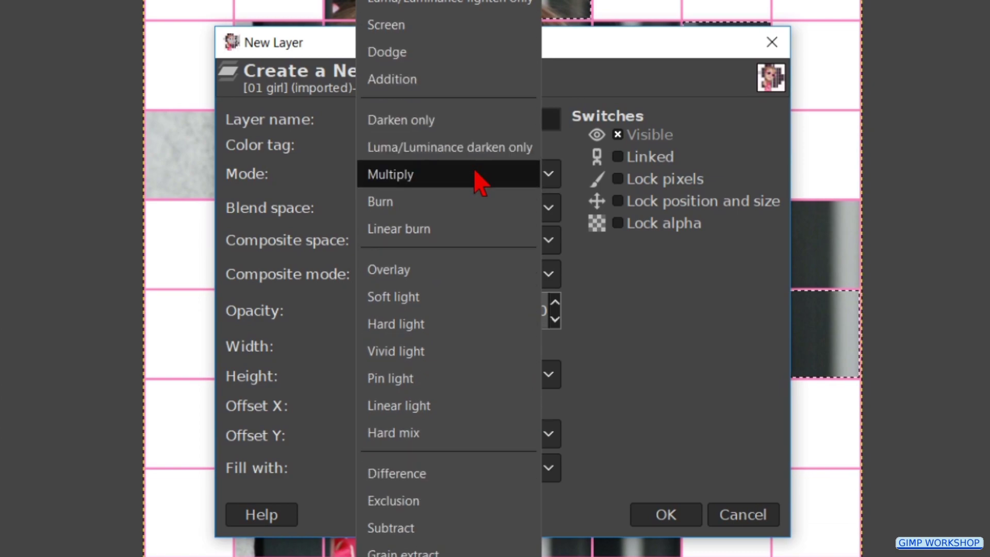
pyautogui.scroll(-1, 481, 181)
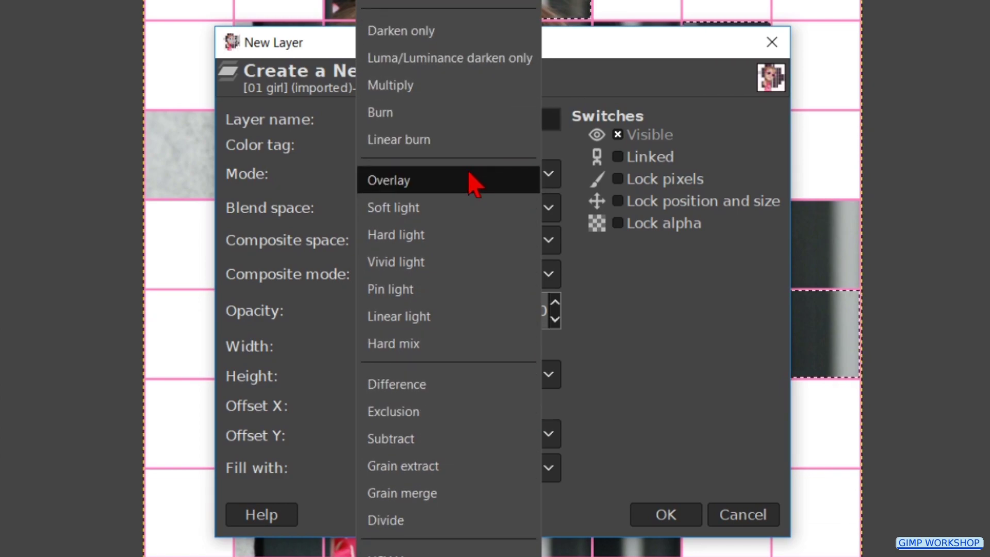
pyautogui.click(469, 192)
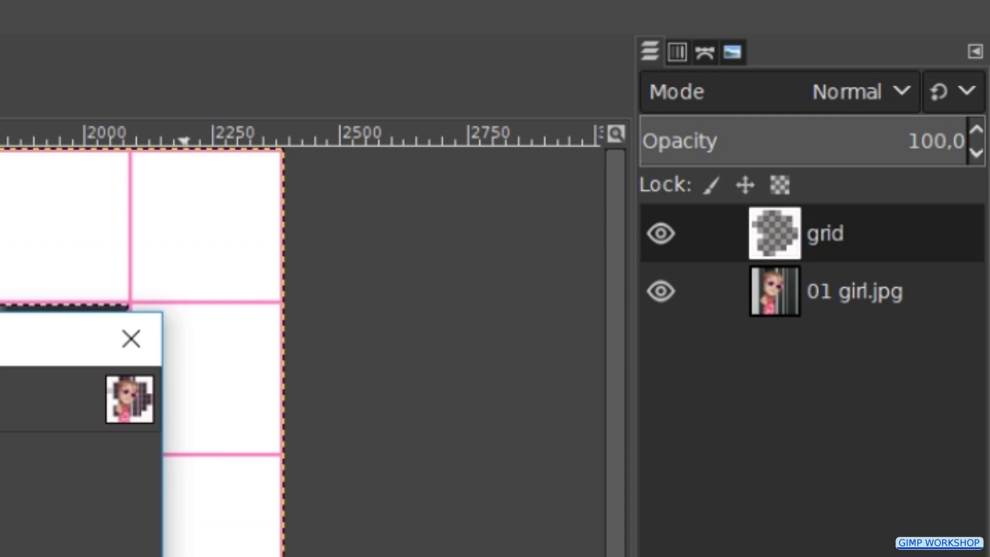
pyautogui.click(664, 514)
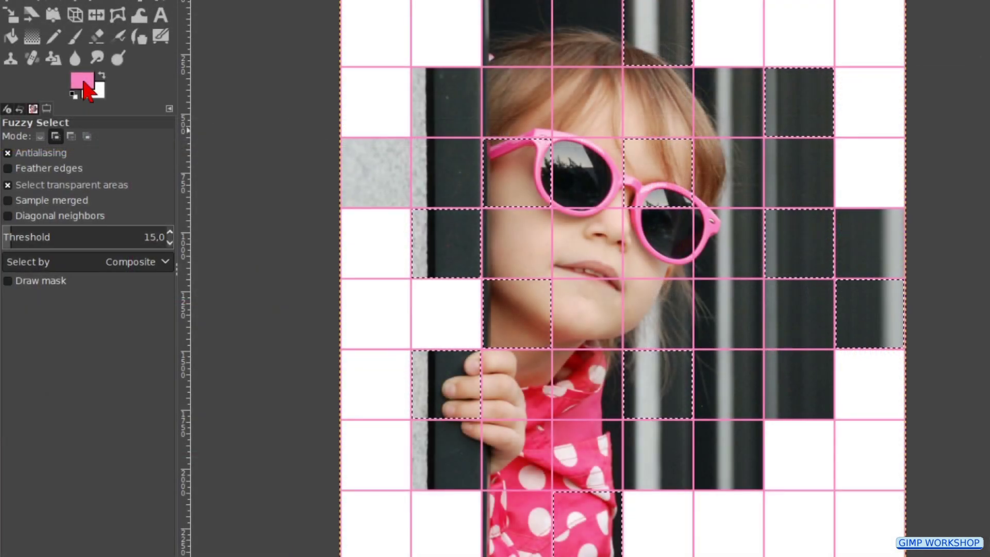
# - Fill the selected cells on the pink layer with the pink foreground color and clear the selection
pyautogui.moveTo(87, 91); pyautogui.dragTo(374, 169)
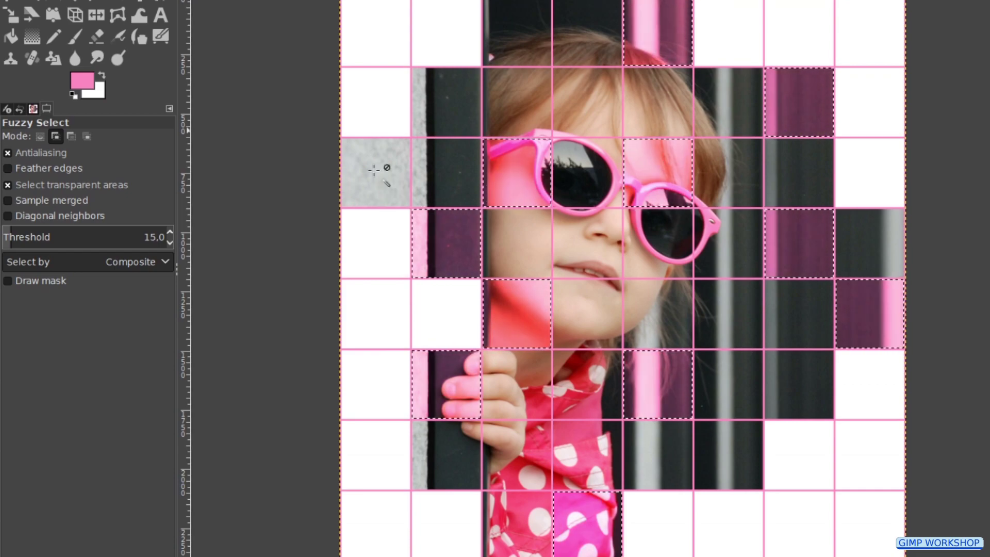
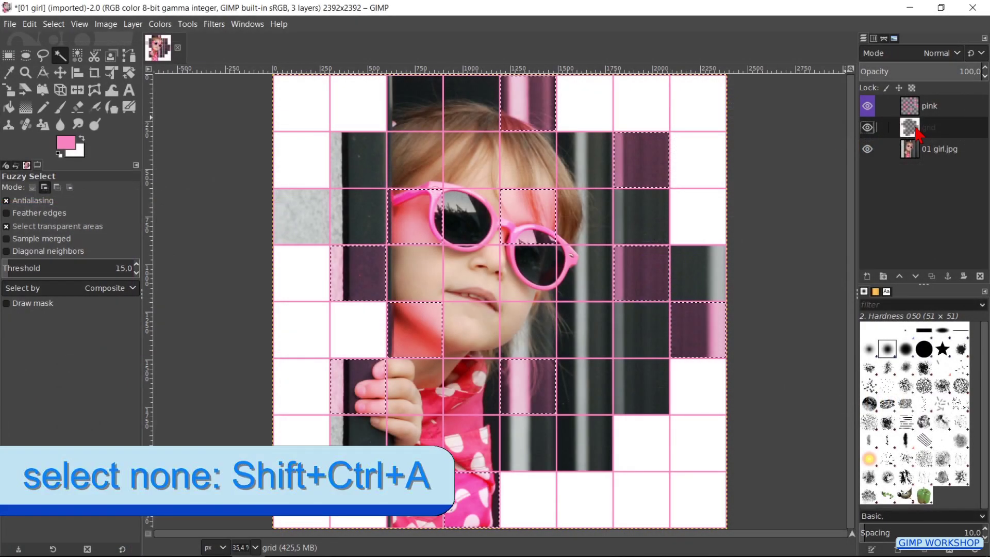
pyautogui.hotkey('shift', 'ctrl', 'a')
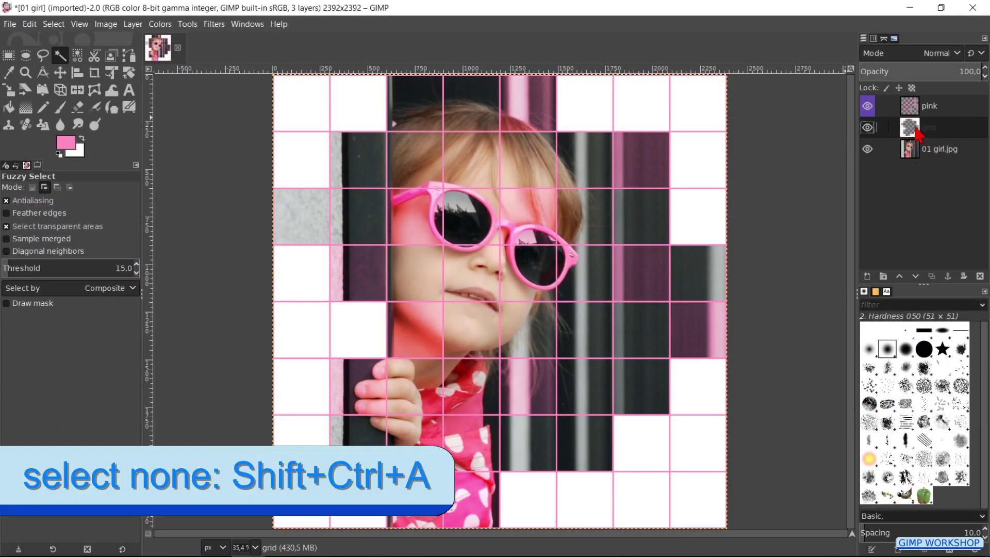
# - Using the grid layer, select the uncolored cells at row-column 1-3, 3-7, 4-3, 4-5, 5-6 and 7-5
pyautogui.click(421, 101)
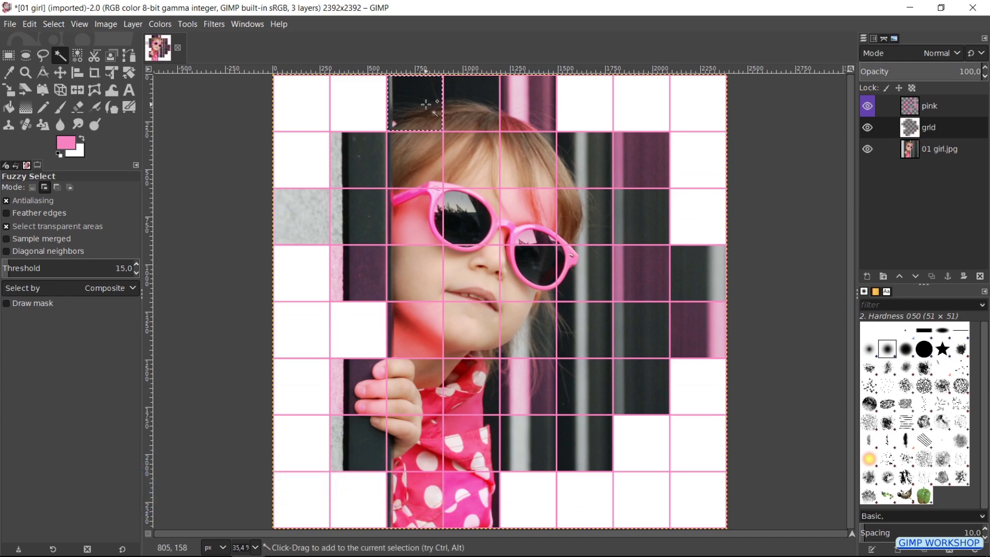
pyautogui.click(638, 213)
pyautogui.click(410, 286)
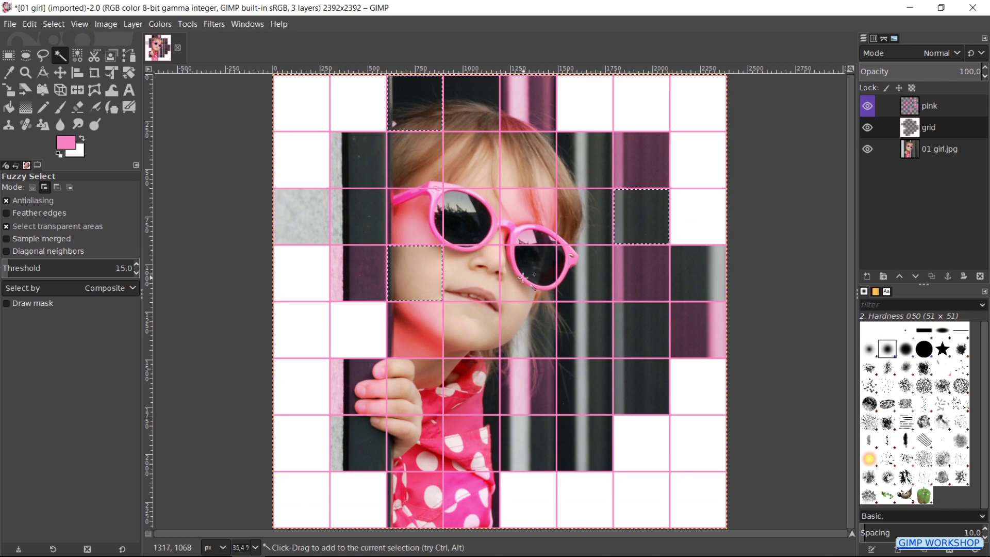
pyautogui.click(526, 275)
pyautogui.click(598, 340)
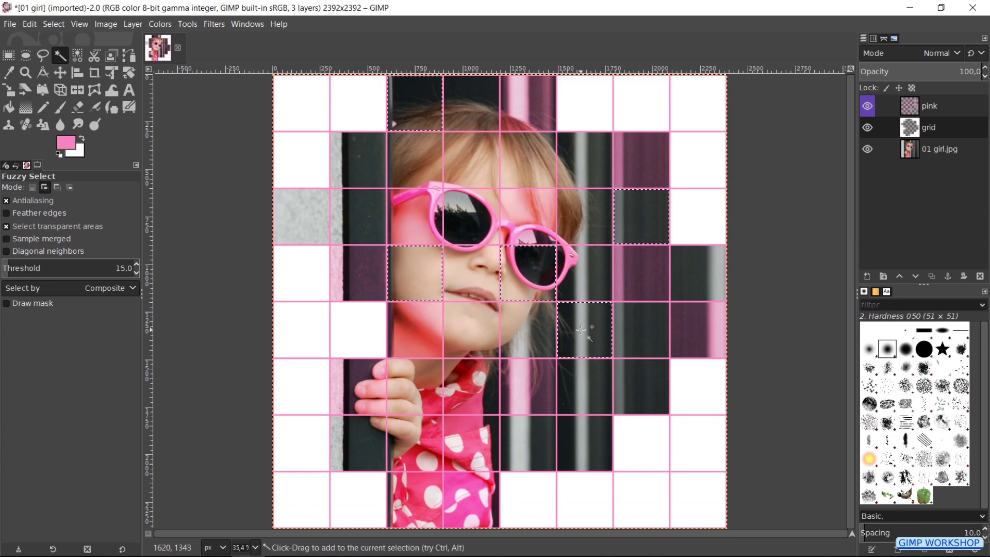
pyautogui.click(529, 437)
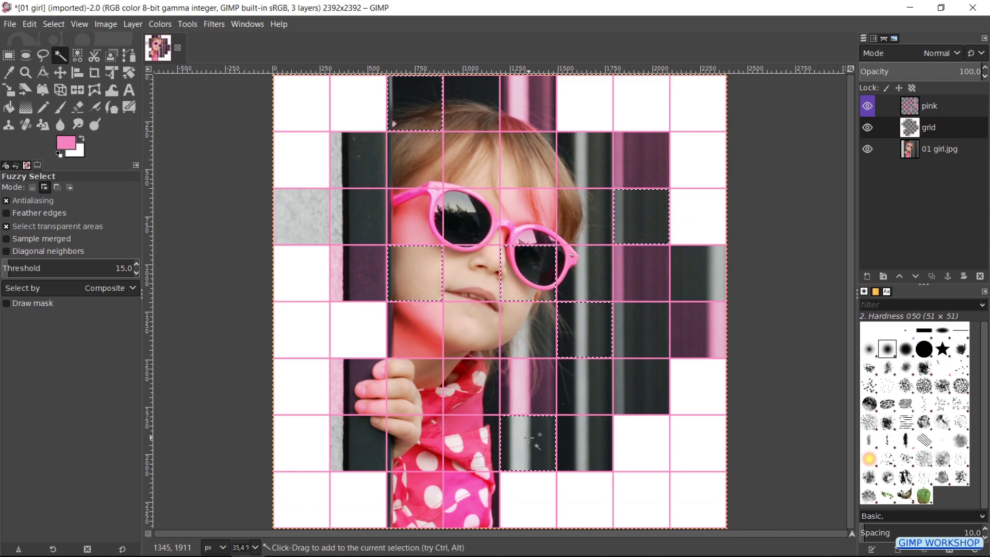
# - Create a new transparent layer named green with a green color tag and Overlay mode
pyautogui.hotkey('shift', 'ctrl', 'n')
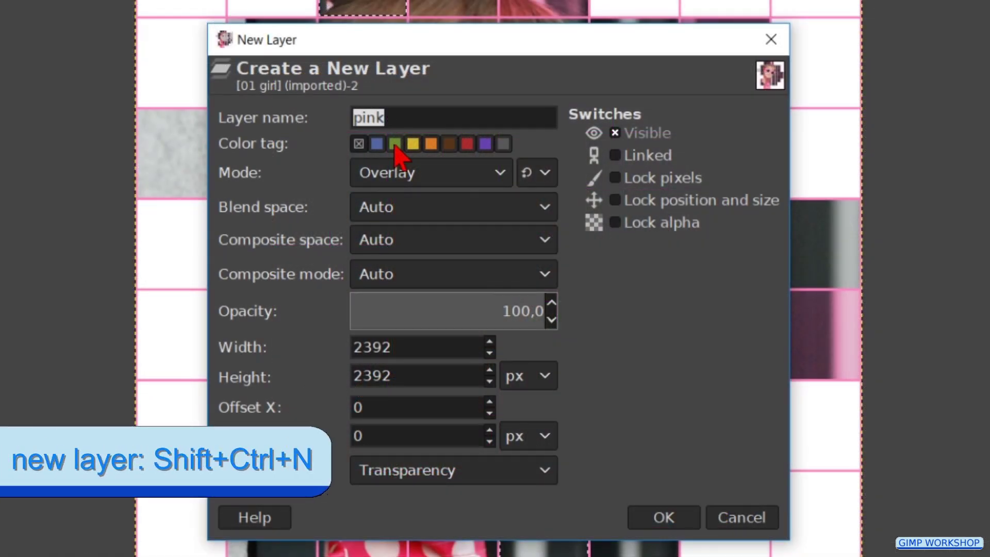
pyautogui.write('gr')
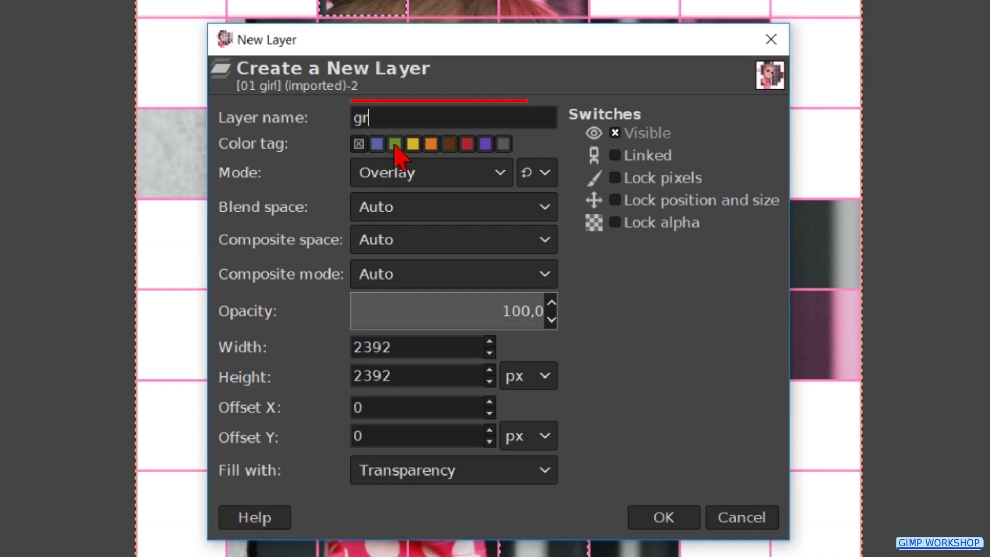
pyautogui.write('een')
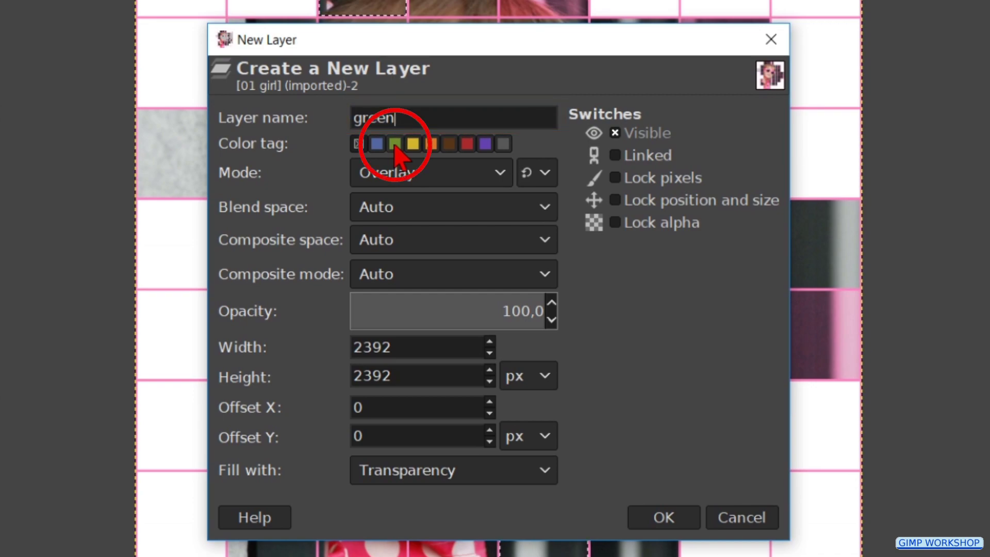
pyautogui.click(394, 145)
pyautogui.click(644, 517)
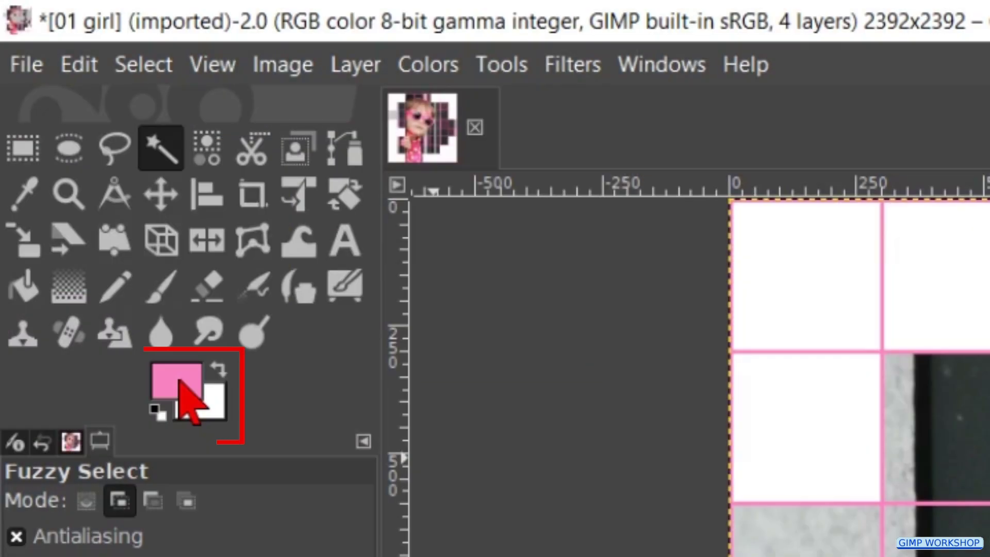
# - Set the foreground color to the green HTML value 55dd27
pyautogui.click(180, 381)
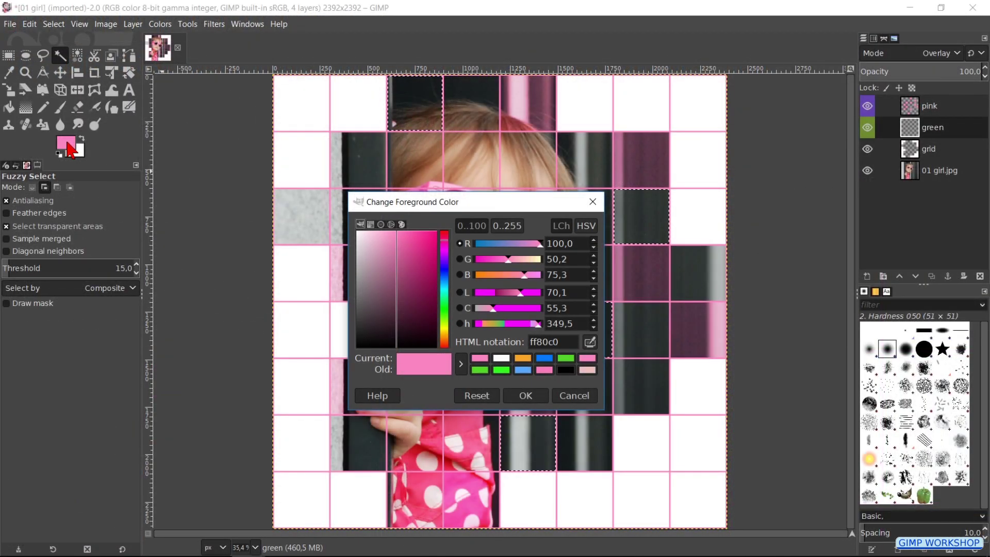
pyautogui.moveTo(464, 205); pyautogui.dragTo(125, 318)
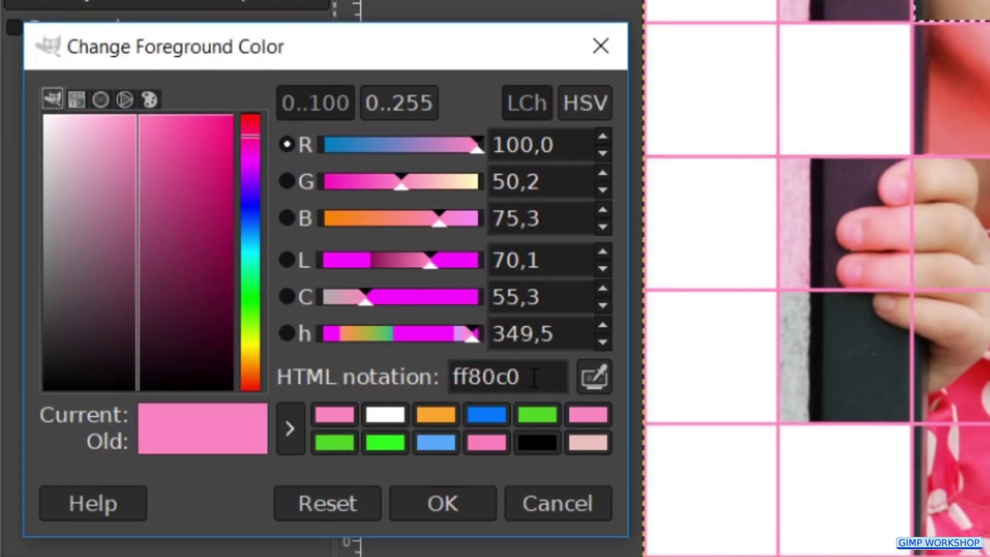
pyautogui.doubleClick(535, 377)
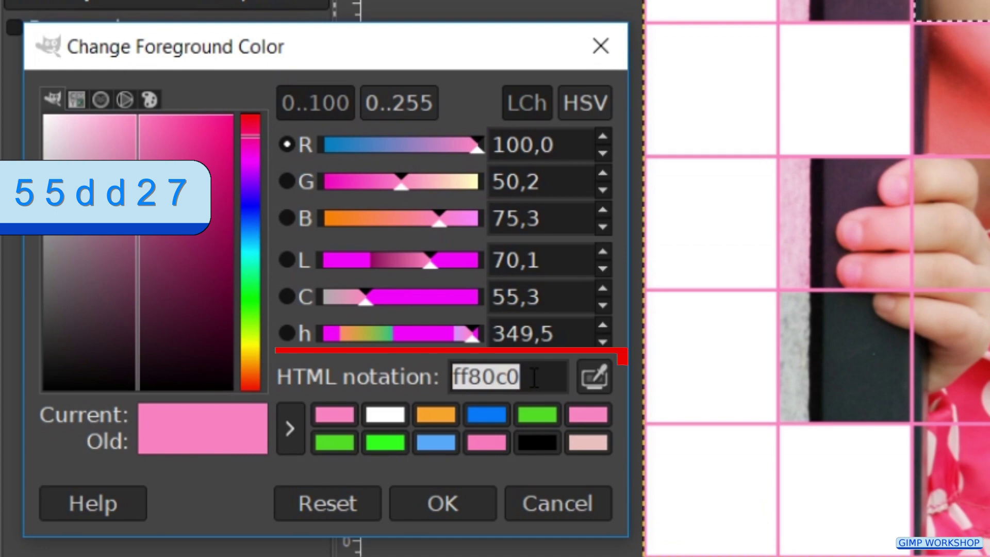
pyautogui.write('55')
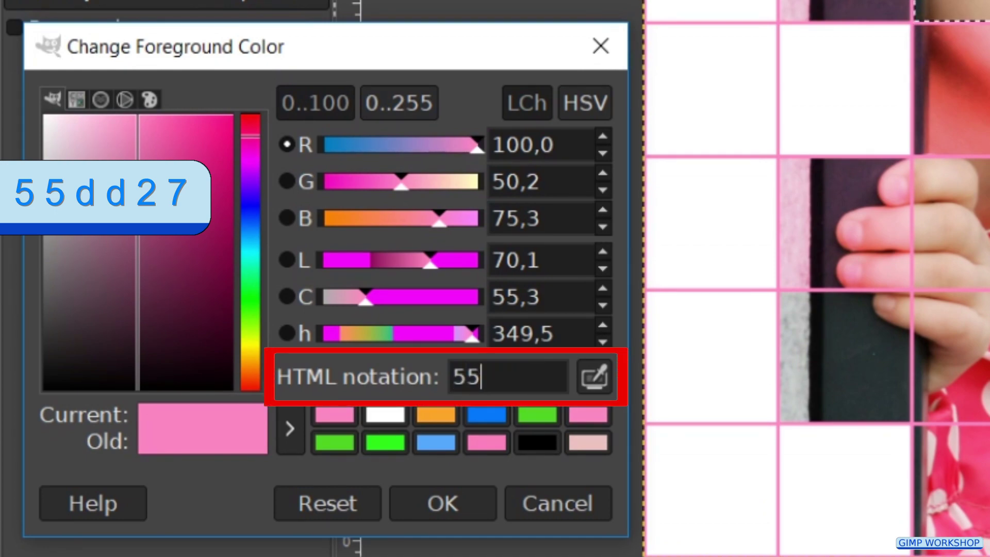
pyautogui.write('d')
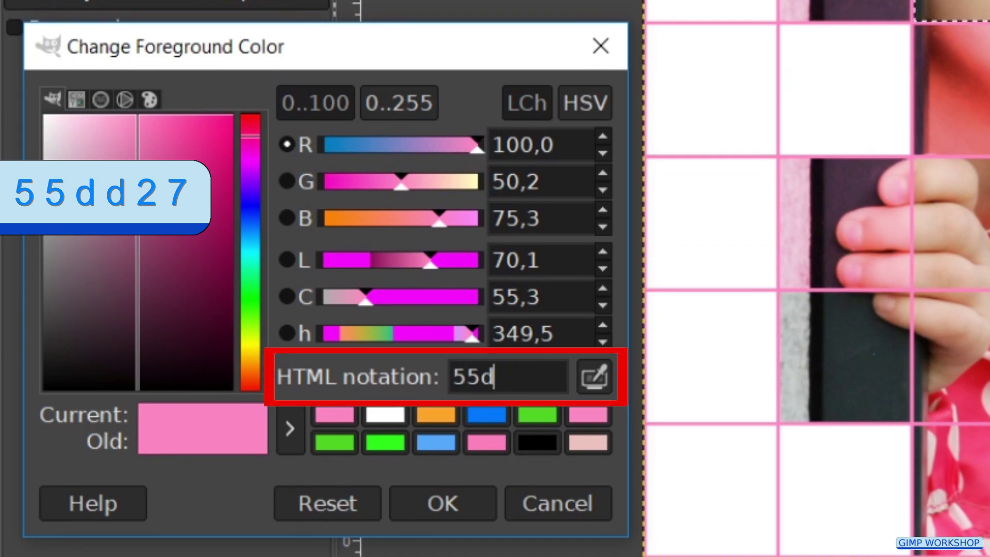
pyautogui.write('d')
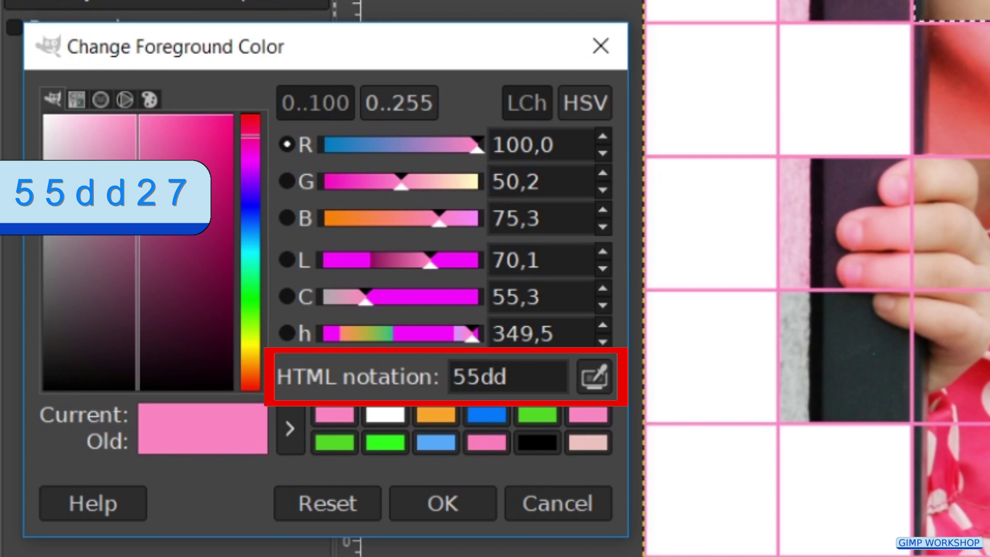
pyautogui.write('2')
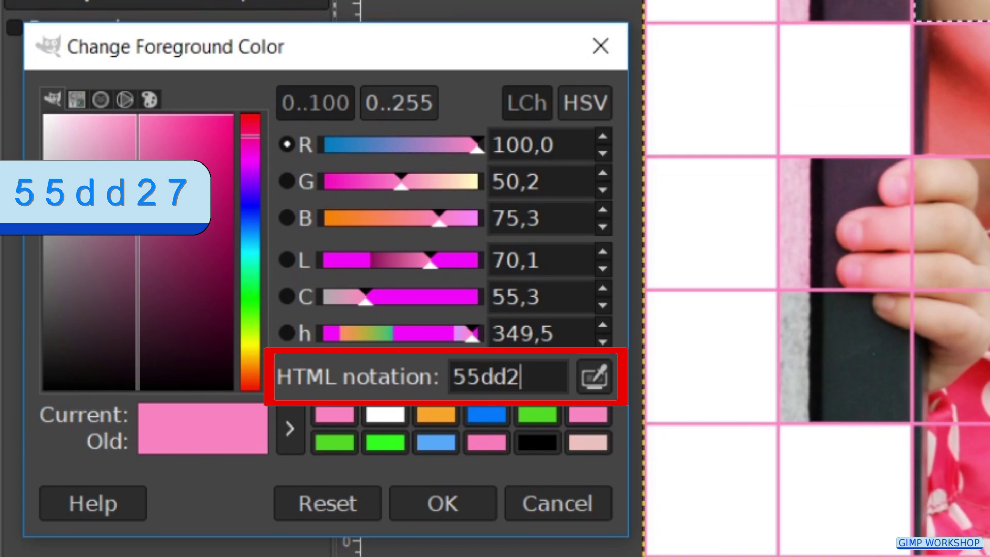
pyautogui.write('7')
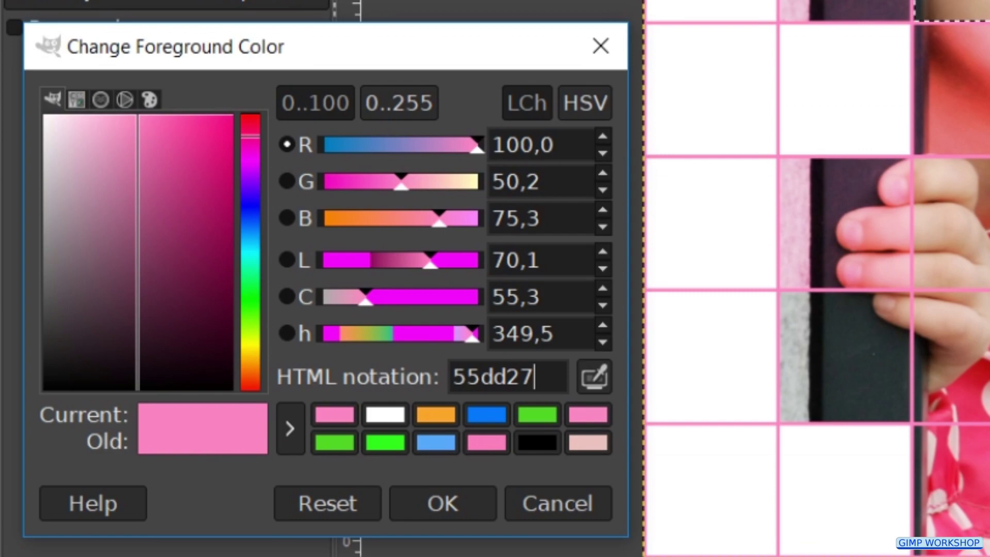
pyautogui.press('Return')
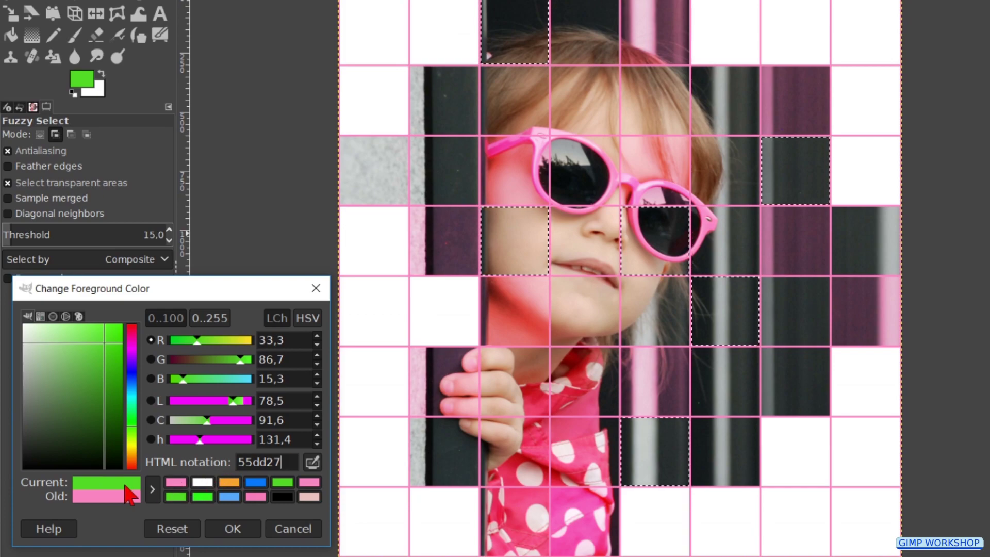
# - Fill the selected cells on the green layer with the green foreground color and reduce the layer's opacity to 41.7
pyautogui.moveTo(120, 492); pyautogui.dragTo(448, 325)
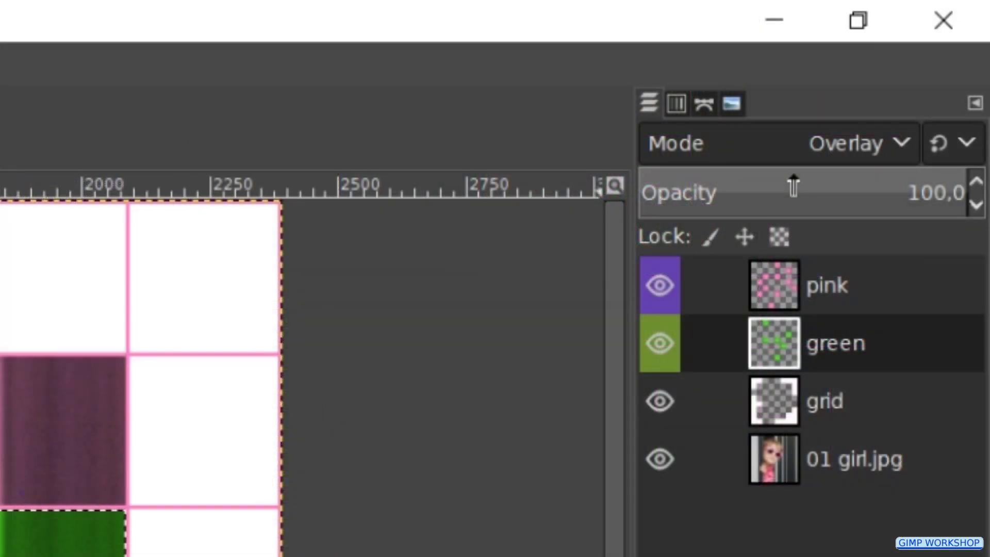
pyautogui.moveTo(793, 185); pyautogui.dragTo(775, 188)
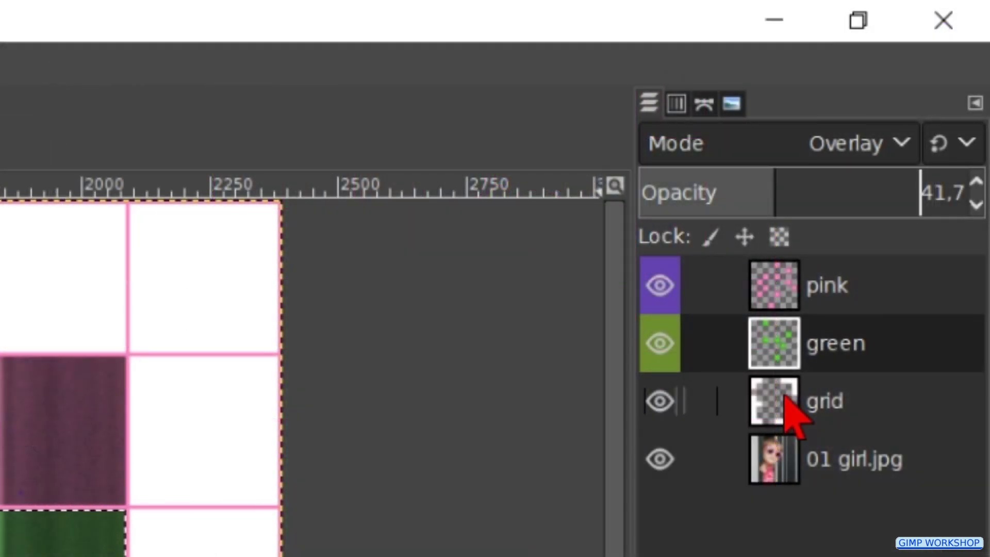
# - Clear the selection and, using the grid layer, select the cells at row-column 1-4, 2-2, 2-6, 3-1, 5-5, 6-7 and 7-3
pyautogui.click(785, 397)
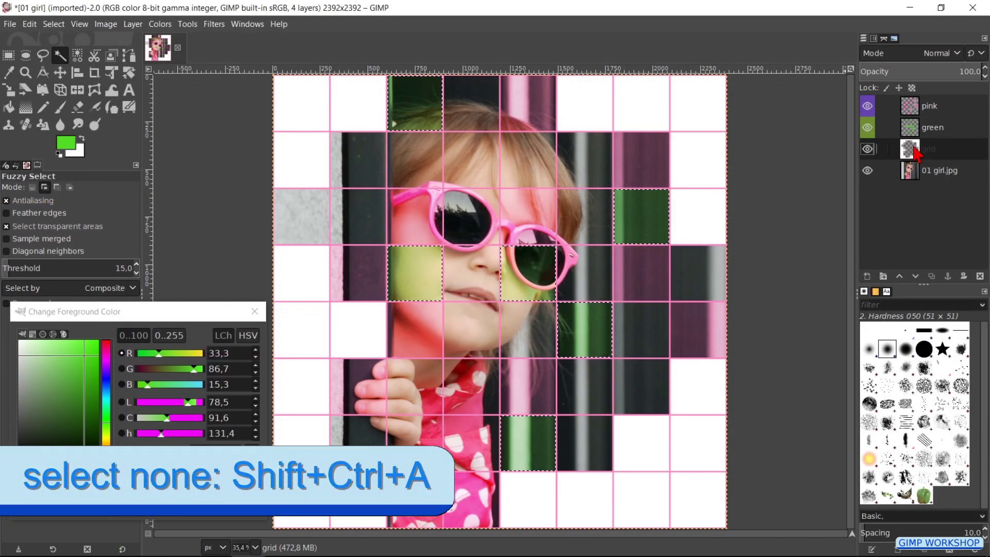
pyautogui.hotkey('shift', 'ctrl', 'a')
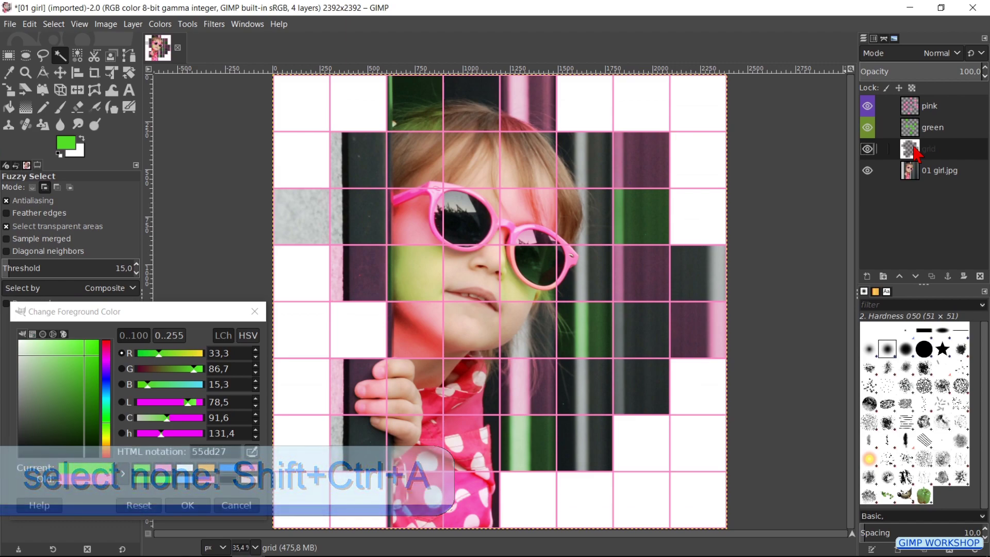
pyautogui.click(473, 104)
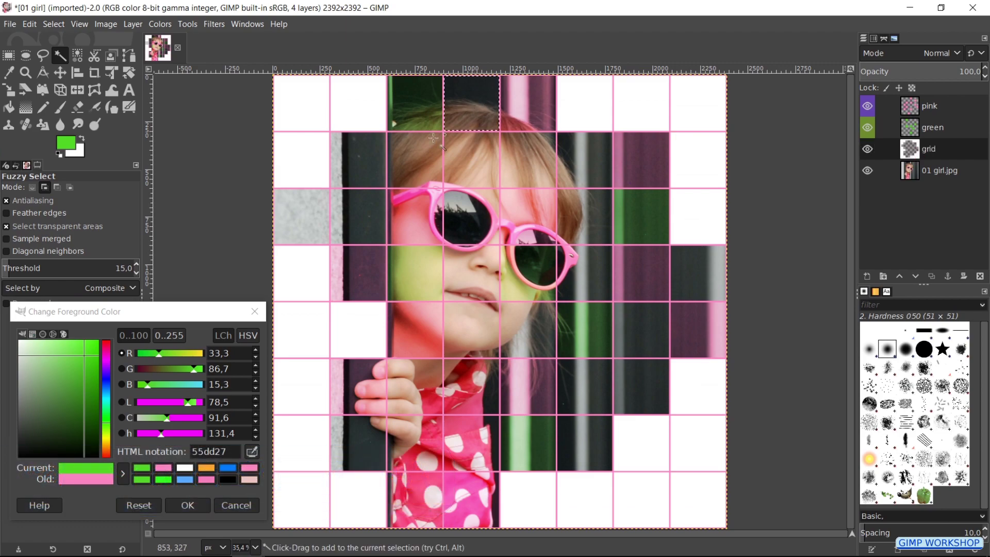
pyautogui.click(363, 160)
pyautogui.click(306, 225)
pyautogui.click(584, 157)
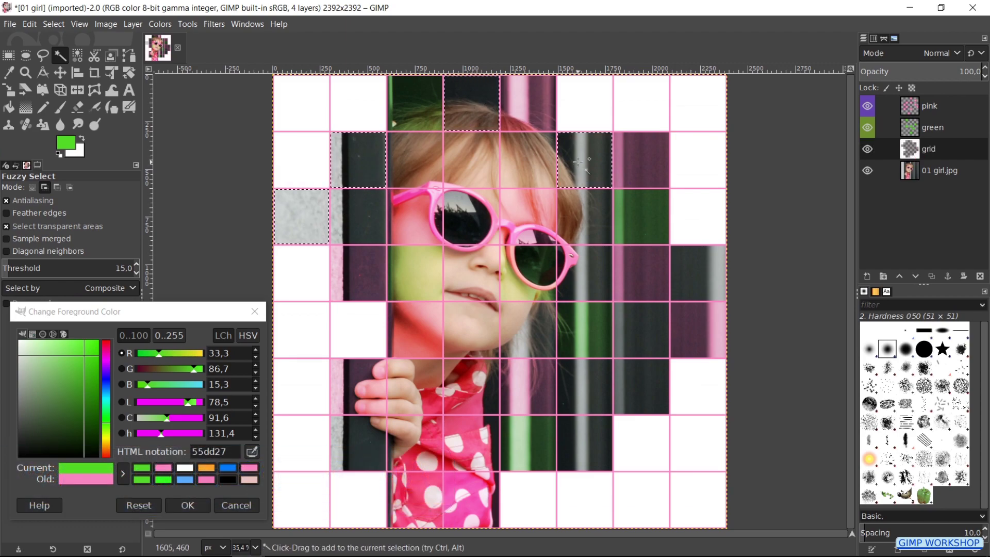
pyautogui.click(524, 326)
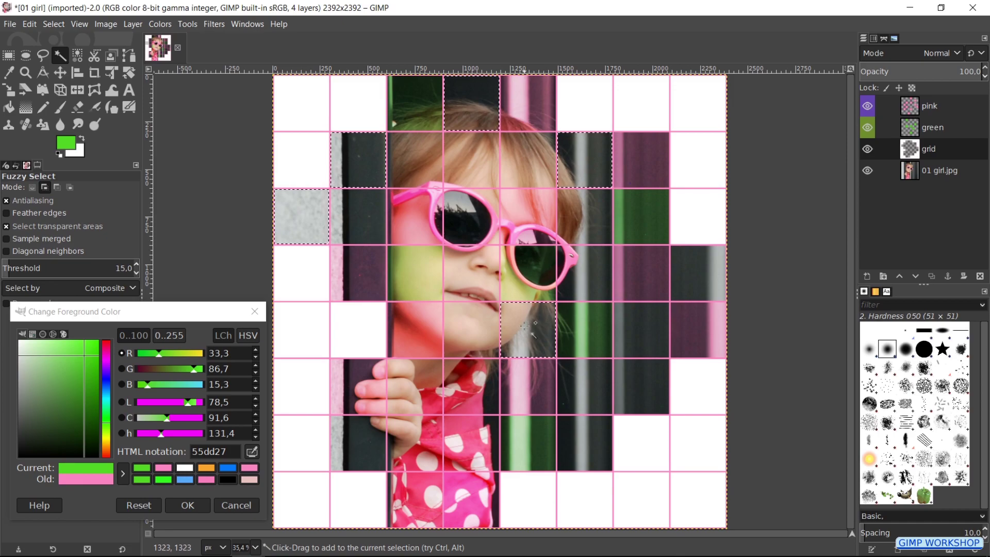
pyautogui.click(651, 393)
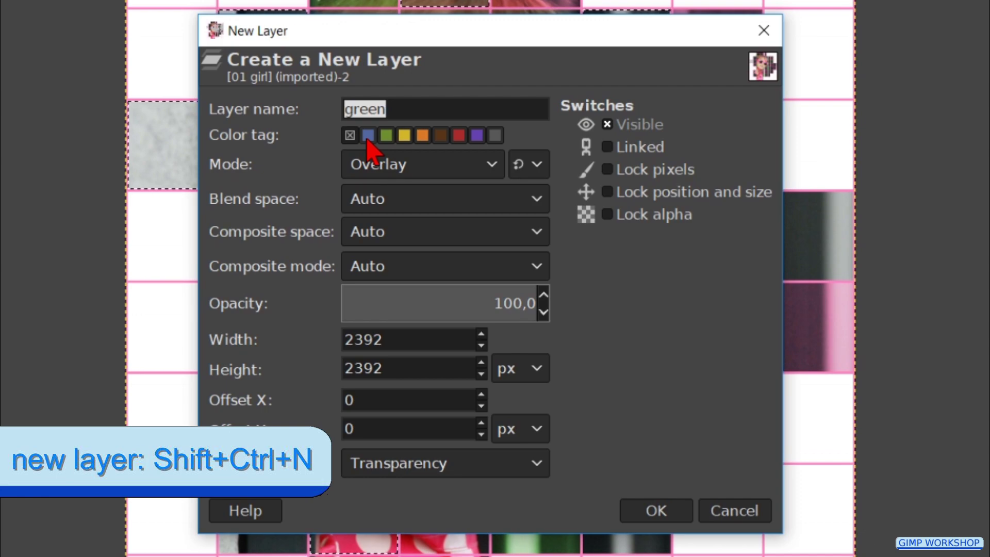
# - Create a new transparent layer named blue with a blue color tag and Overlay mode
pyautogui.write('blue')
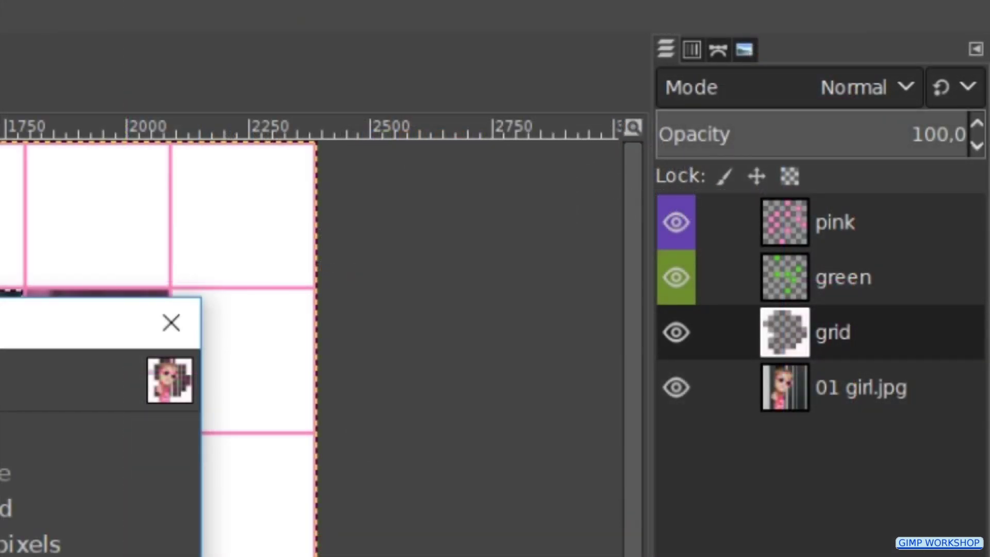
pyautogui.click(631, 513)
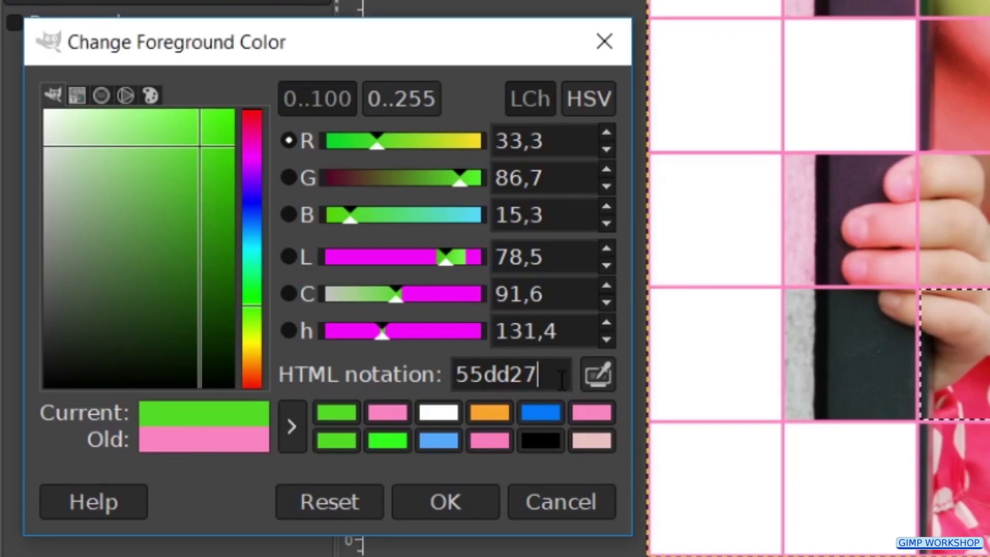
# - Set the foreground color to the blue HTML value 0079ff
pyautogui.doubleClick(561, 376)
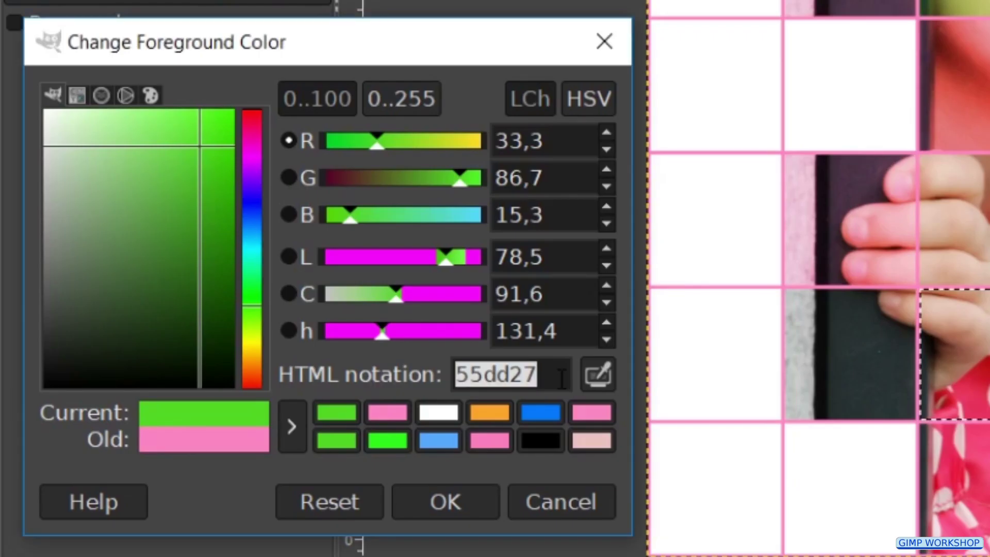
pyautogui.write('0')
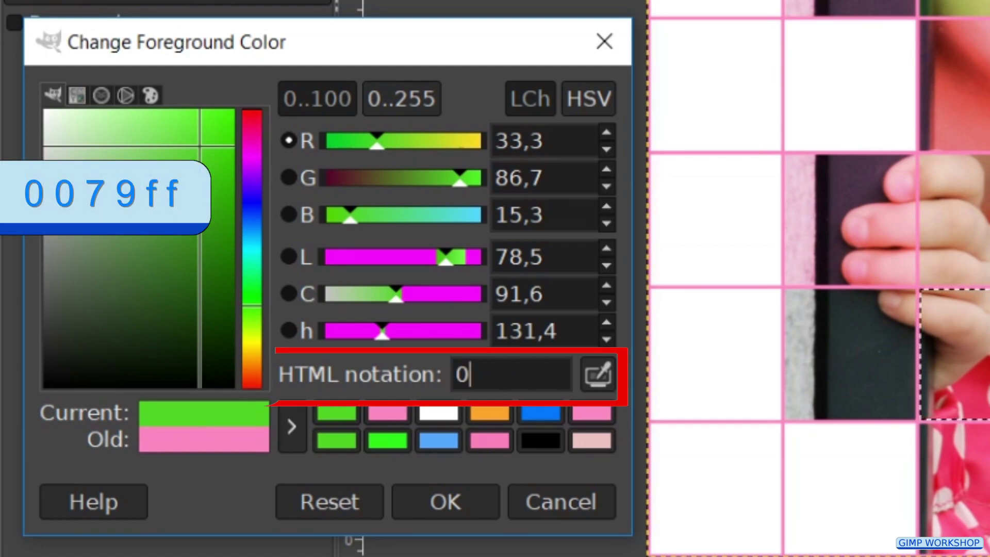
pyautogui.write('0')
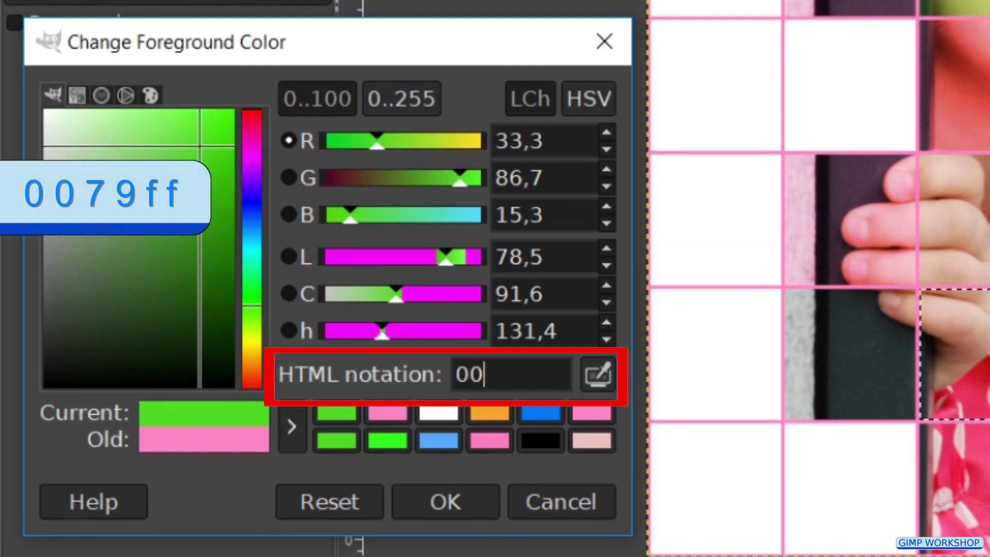
pyautogui.write('79')
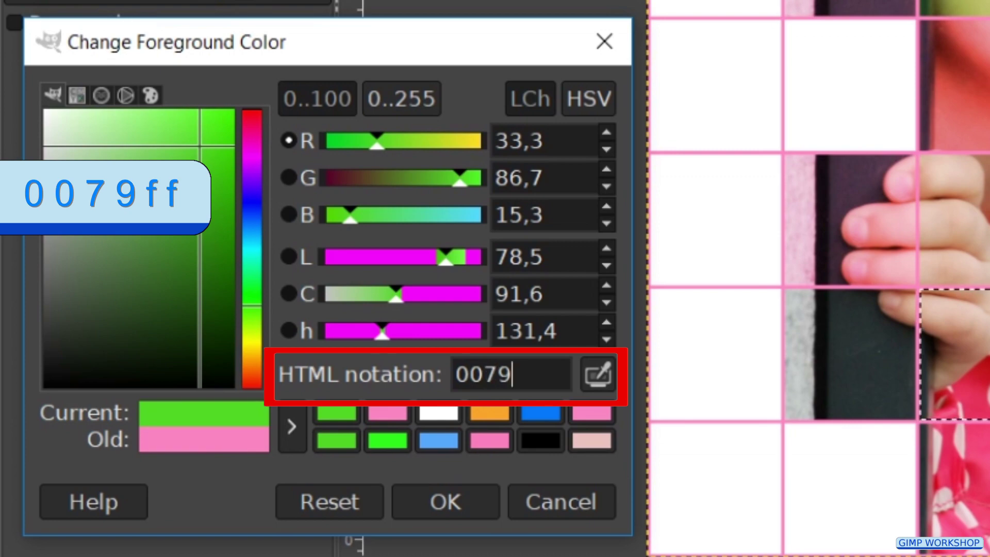
pyautogui.write('f')
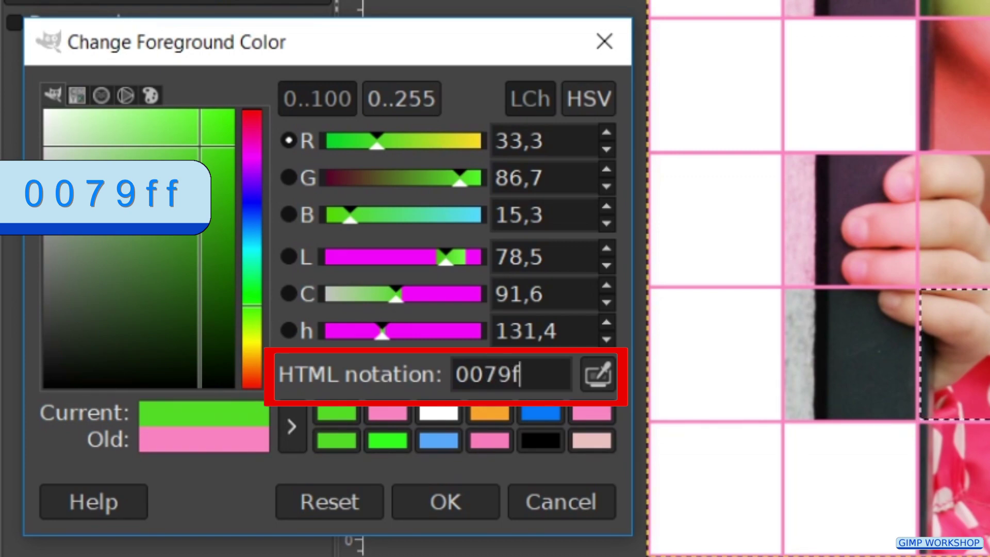
pyautogui.write('f')
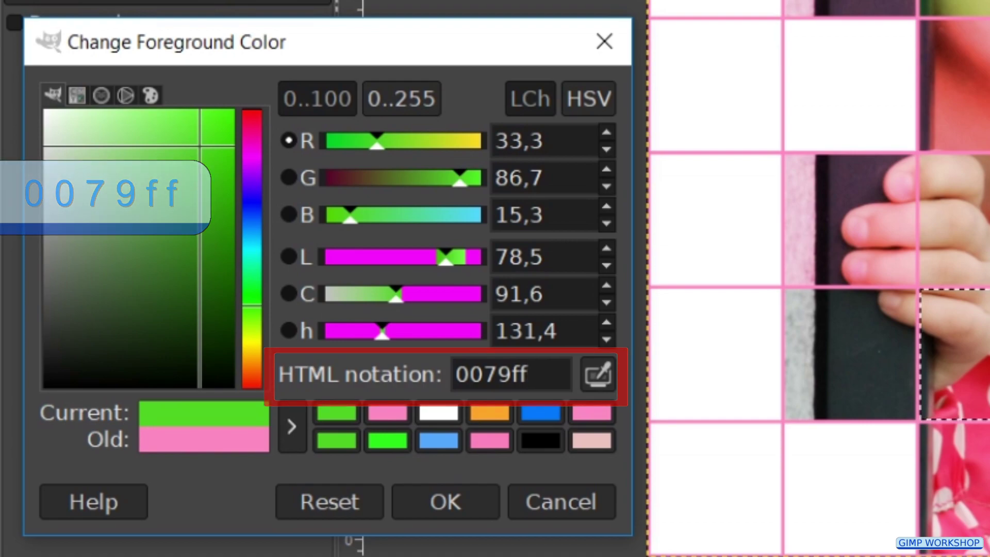
pyautogui.press('Return')
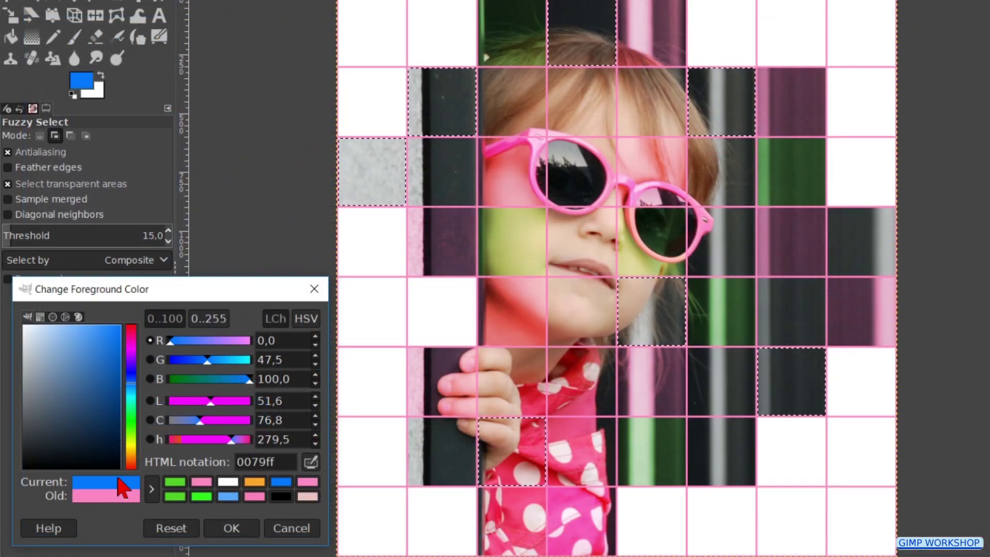
# - Fill the selected cells on the blue layer with the blue foreground color and reduce the layer's opacity to 42.1
pyautogui.moveTo(122, 487); pyautogui.dragTo(433, 333)
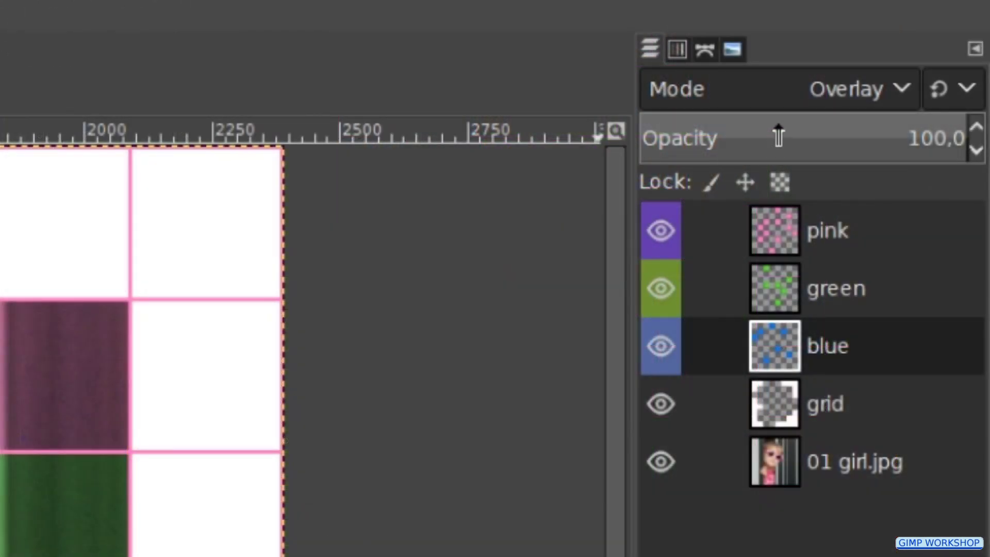
pyautogui.click(778, 137)
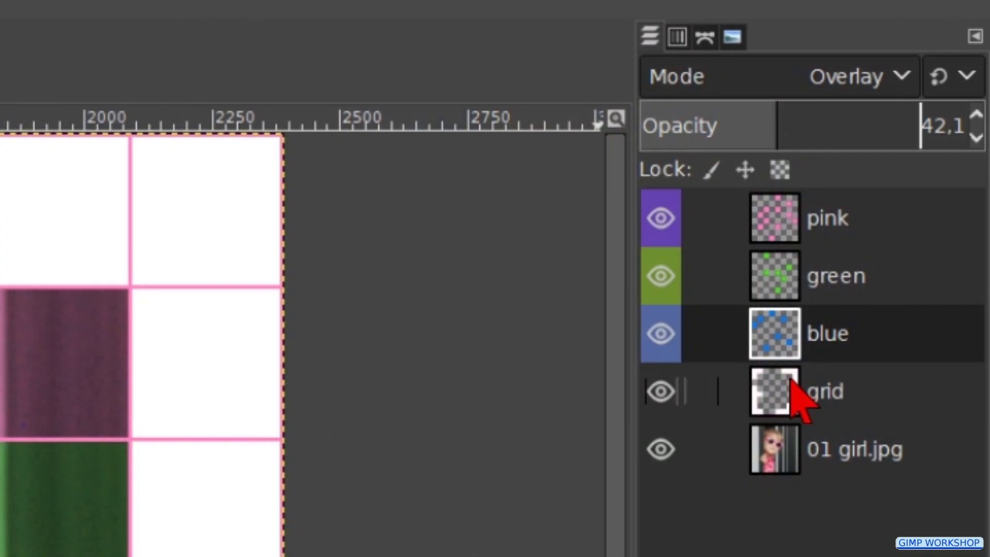
# - Clear the selection and, using the grid layer, select the cells at row-column 2-5, 3-4, 4-6, 4-8, 5-7, 5-4 and 6-3
pyautogui.click(792, 380)
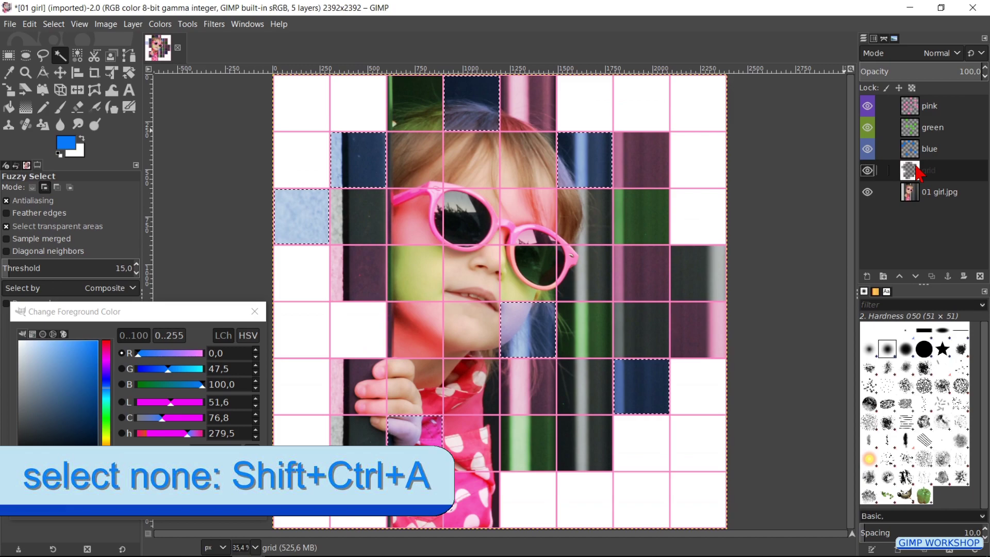
pyautogui.hotkey('ctrl', 'shift', 'a')
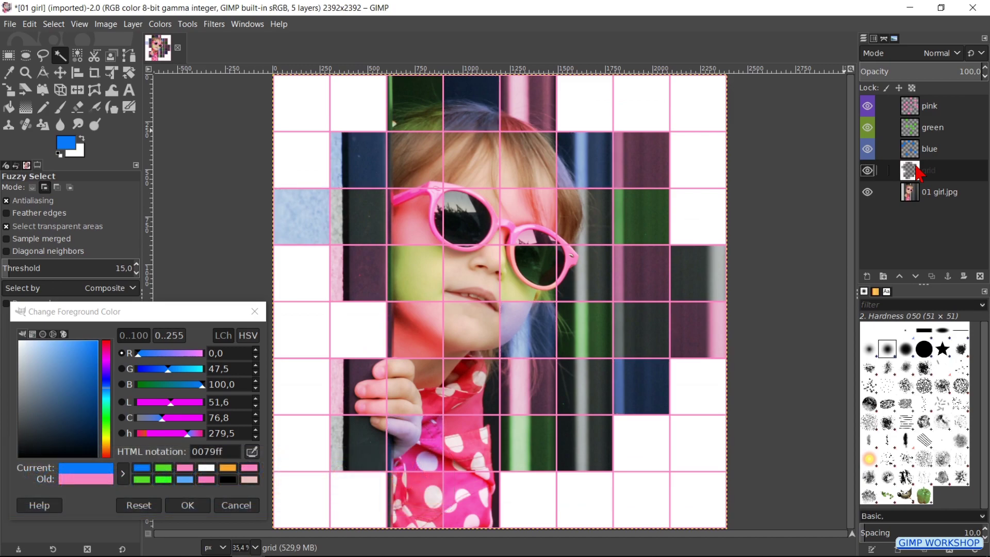
pyautogui.keyDown('shift'); pyautogui.click(538, 152); pyautogui.keyUp('shift')
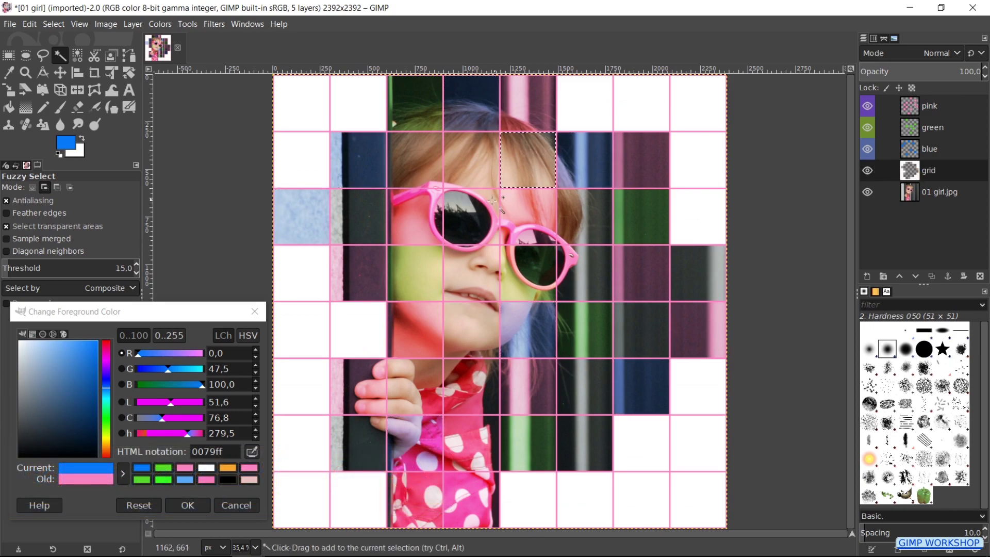
pyautogui.keyDown('shift'); pyautogui.click(477, 219); pyautogui.keyUp('shift')
pyautogui.click(565, 273)
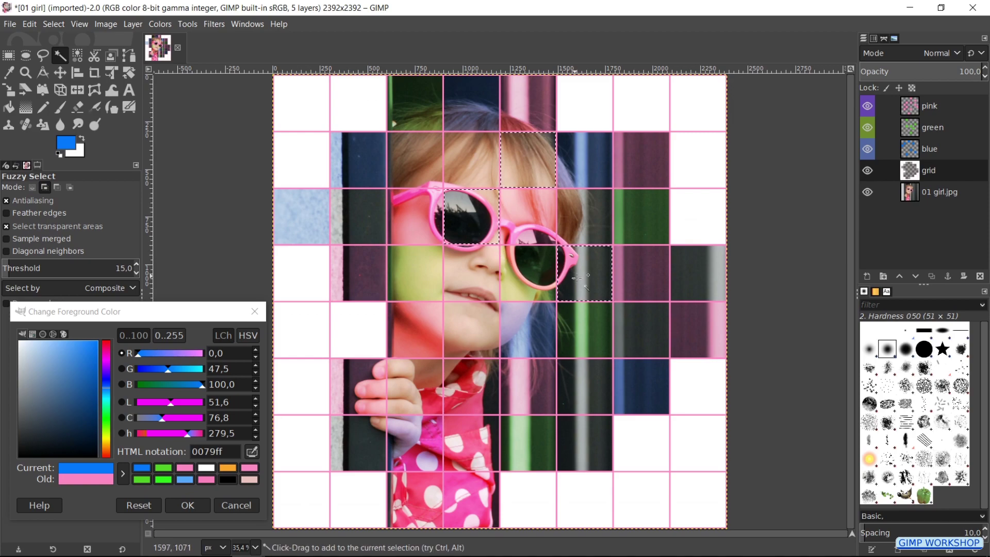
pyautogui.click(691, 281)
pyautogui.click(638, 331)
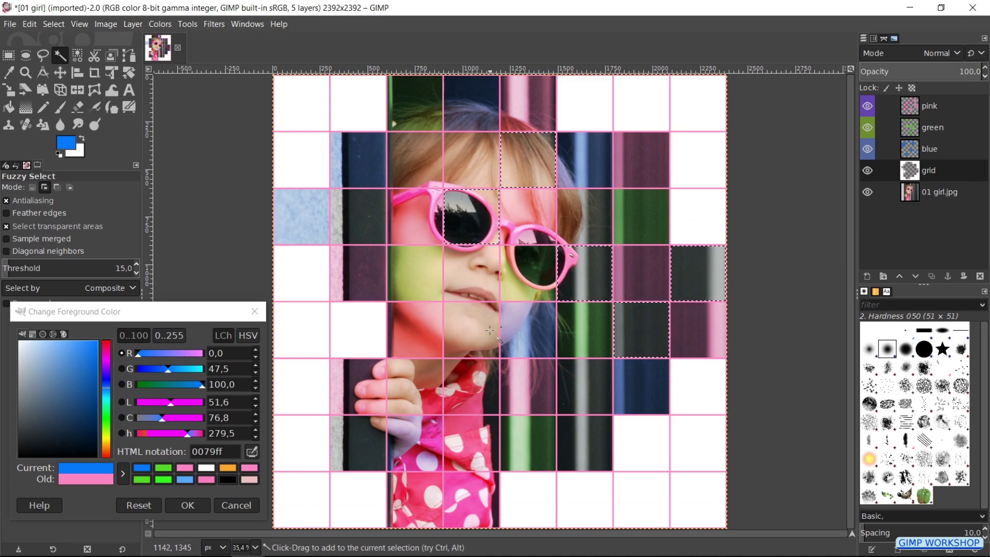
pyautogui.click(470, 330)
pyautogui.click(417, 390)
# - Create a new transparent layer named orange with an orange color tag and Overlay mode
pyautogui.hotkey('shift', 'ctrl', 'n')
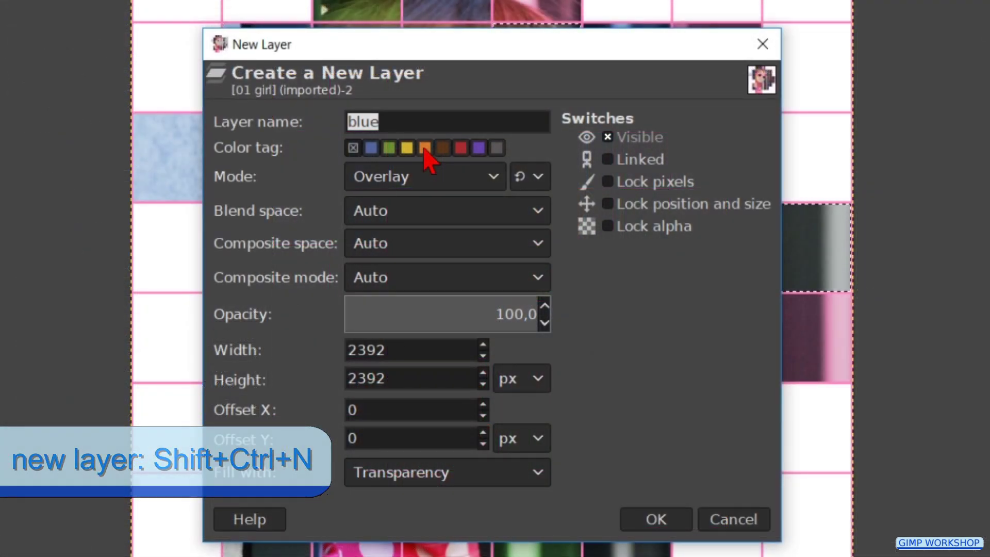
pyautogui.write('orange')
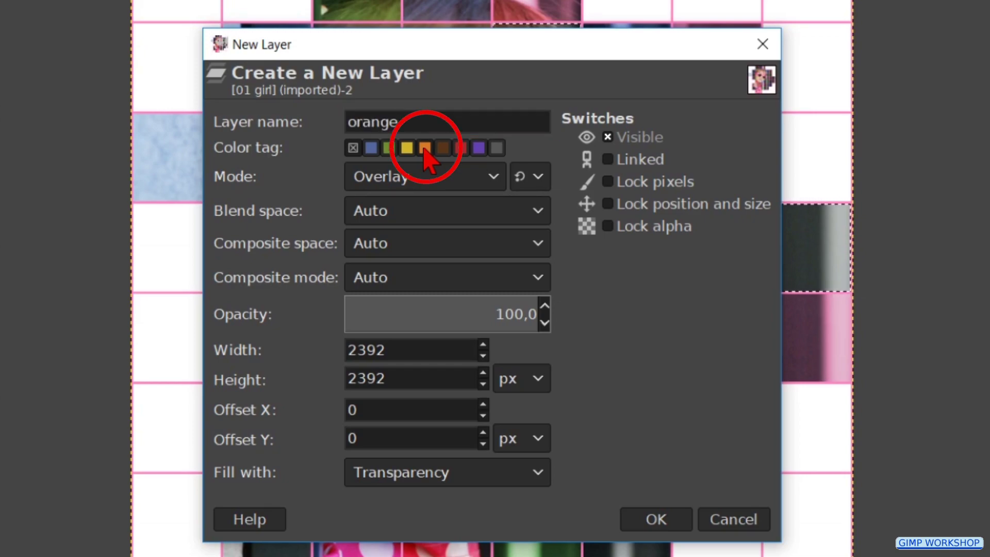
pyautogui.click(424, 150)
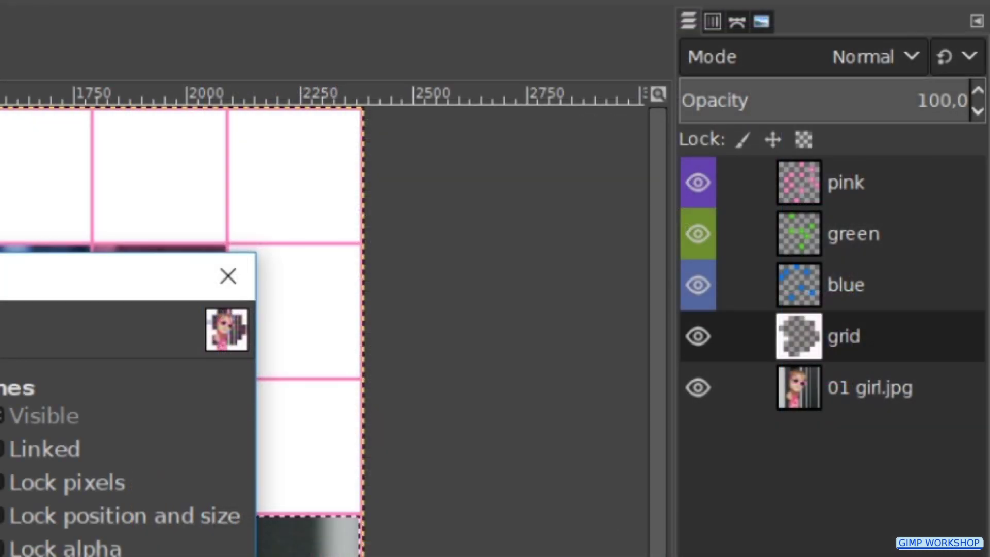
pyautogui.click(640, 522)
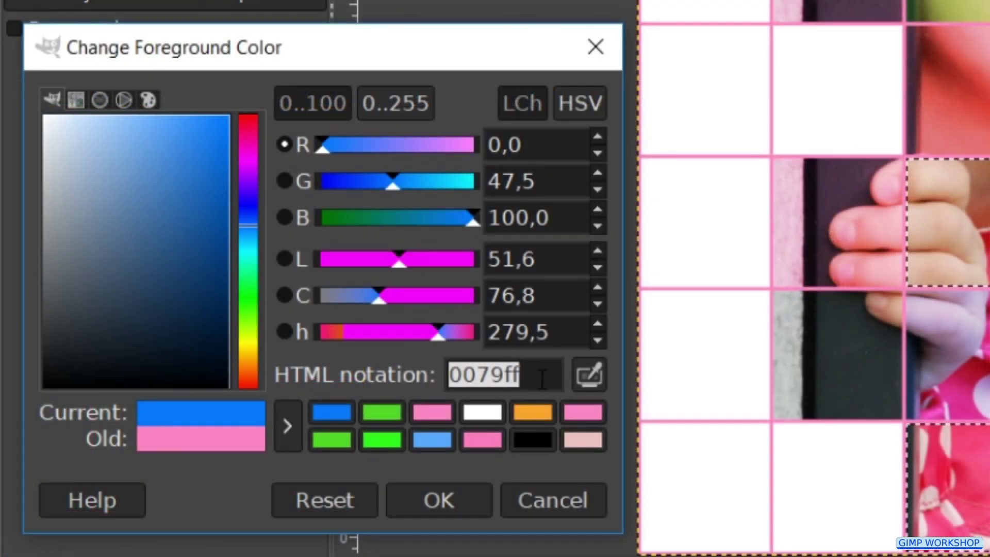
# - Set the foreground color to the orange HTML value ffa32e
pyautogui.write('f')
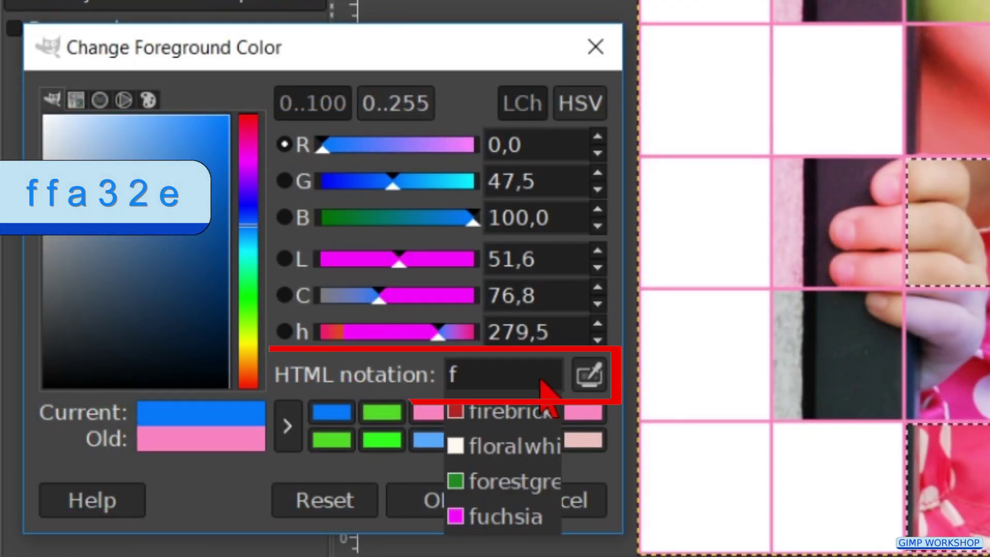
pyautogui.write('f')
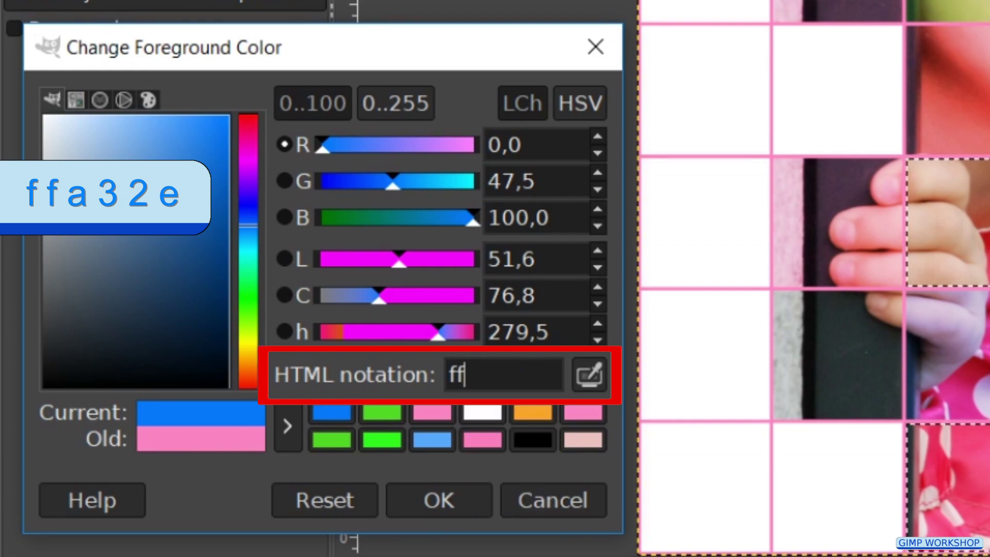
pyautogui.write('a')
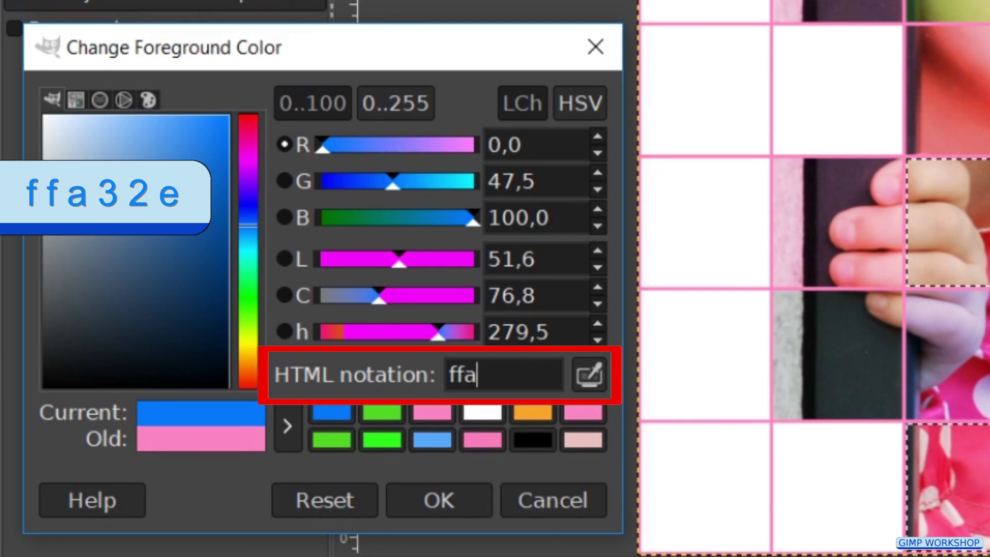
pyautogui.write('3')
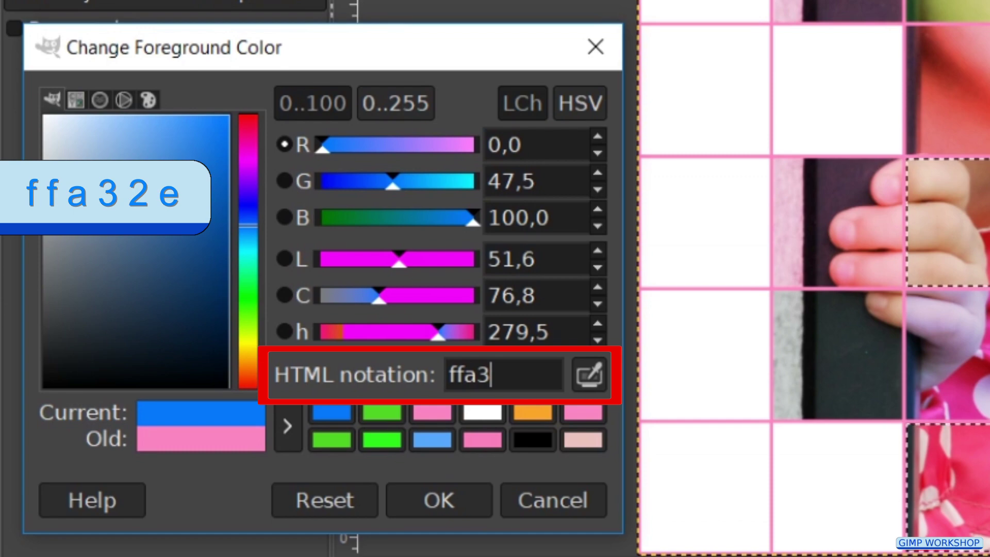
pyautogui.write('2')
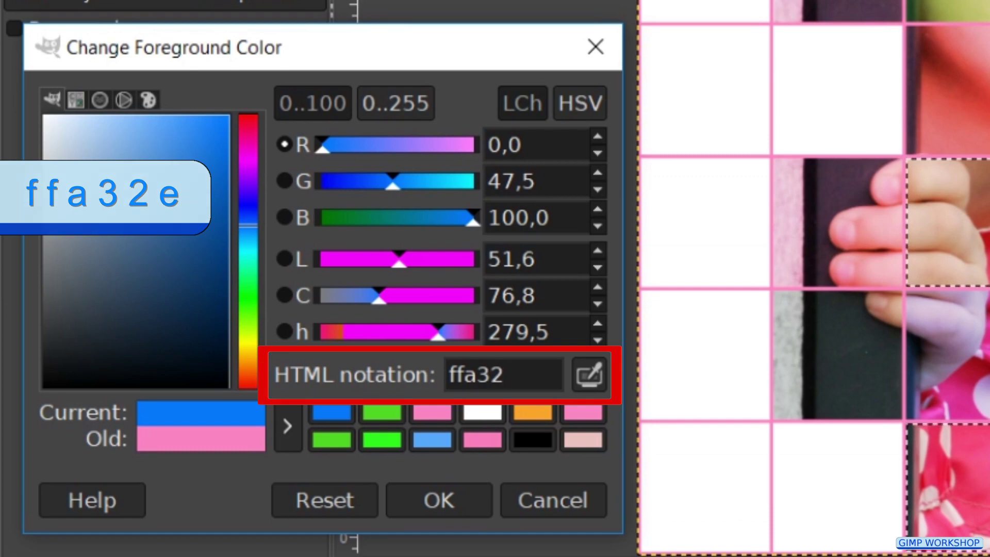
pyautogui.write('e')
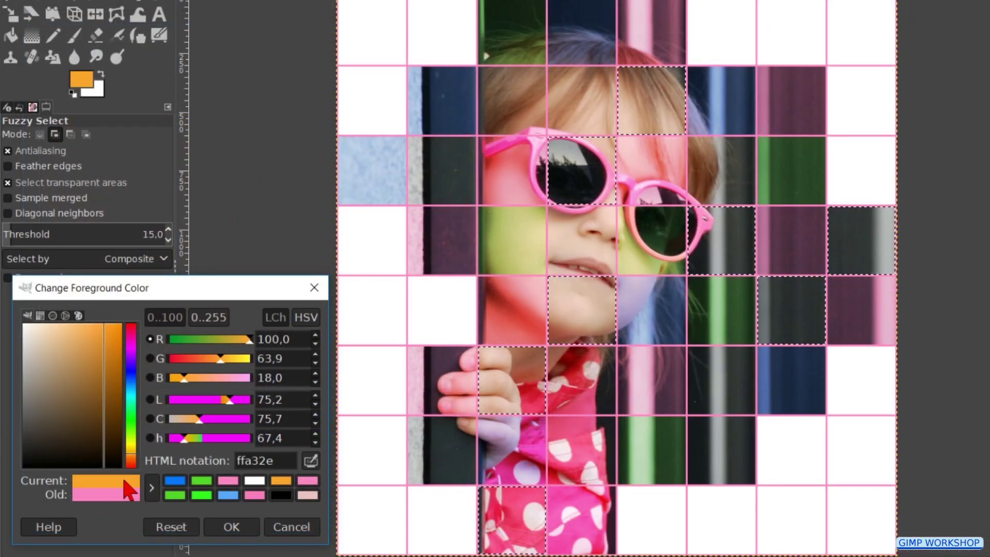
# - Fill the selected cells on the orange layer with the orange foreground color and reduce the layer's opacity to 60.1
pyautogui.moveTo(129, 489); pyautogui.dragTo(446, 330)
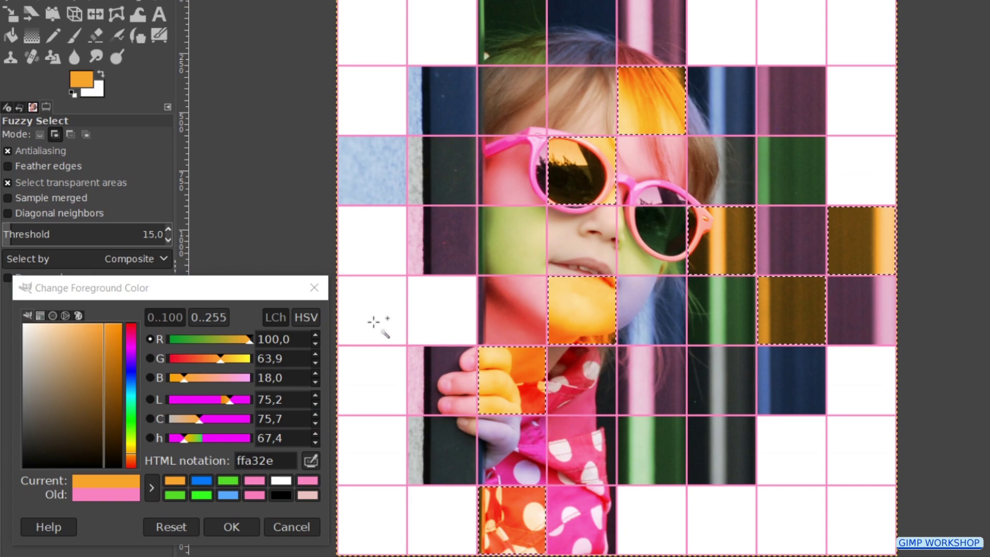
pyautogui.click(314, 287)
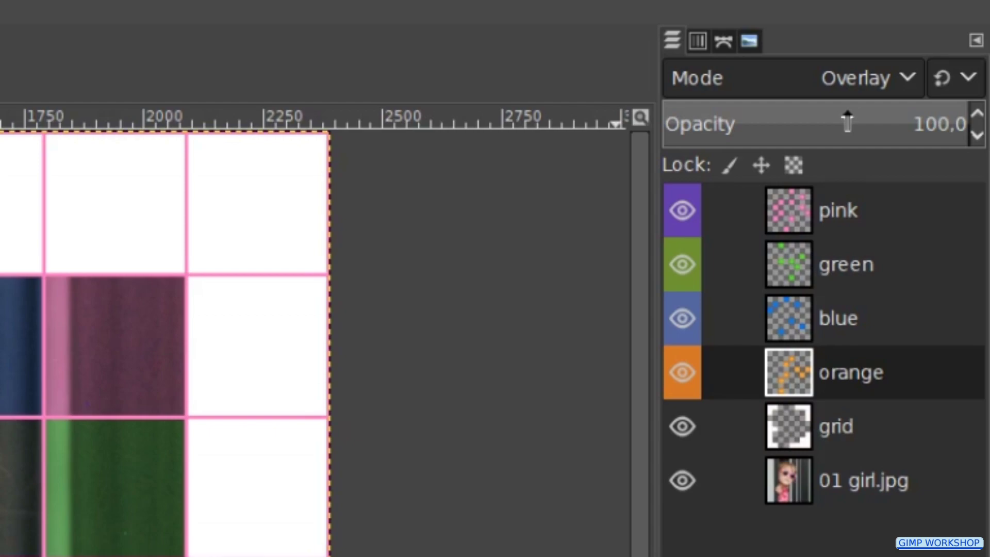
pyautogui.click(847, 122)
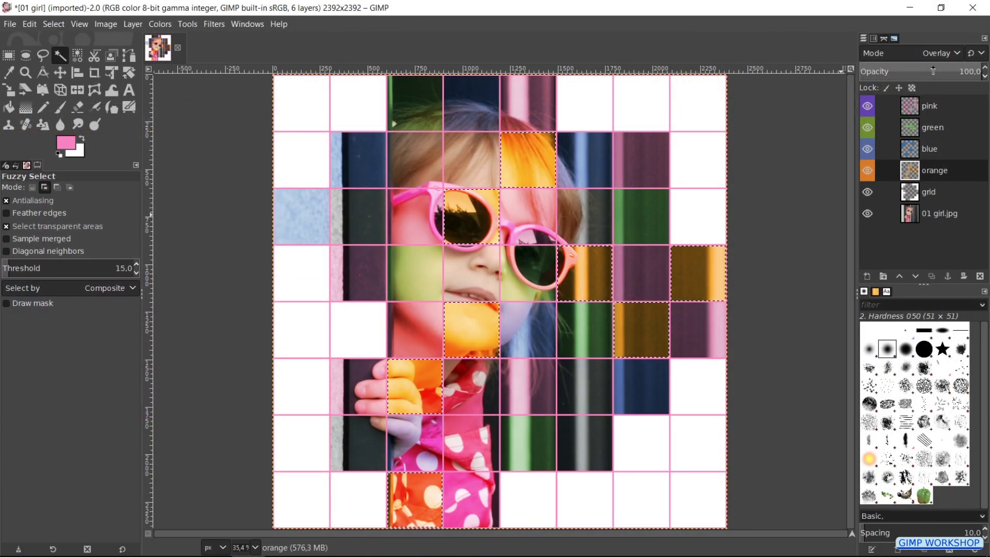
pyautogui.click(933, 70)
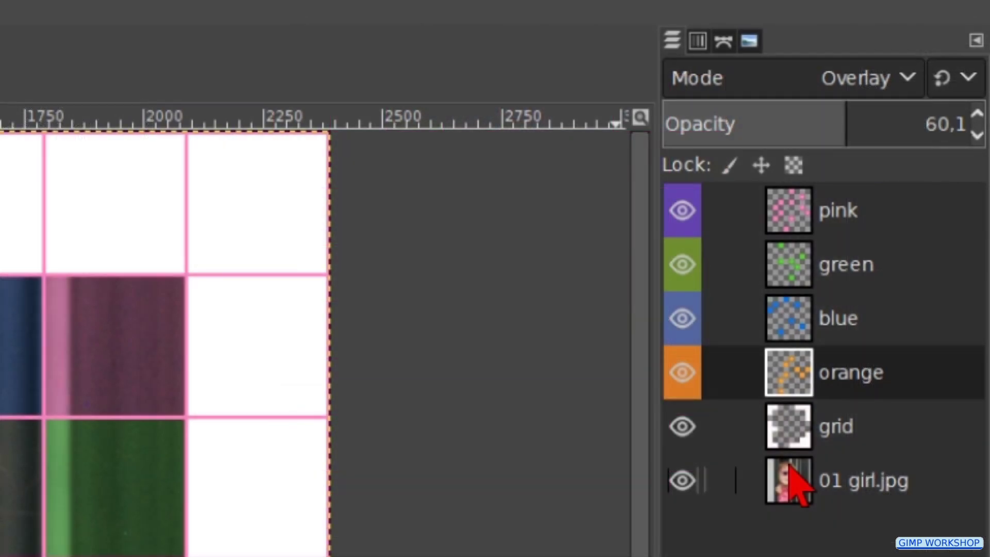
# - Clear the selection and open 02 girl.jpg as a new layer directly above the 01 girl.jpg layer
pyautogui.click(909, 211)
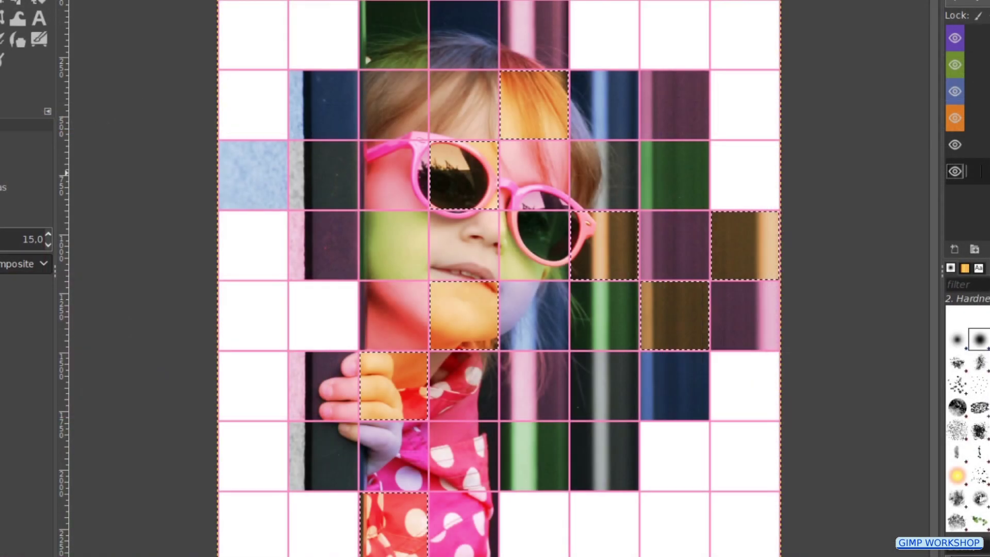
pyautogui.hotkey('shift', 'ctrl', 'a')
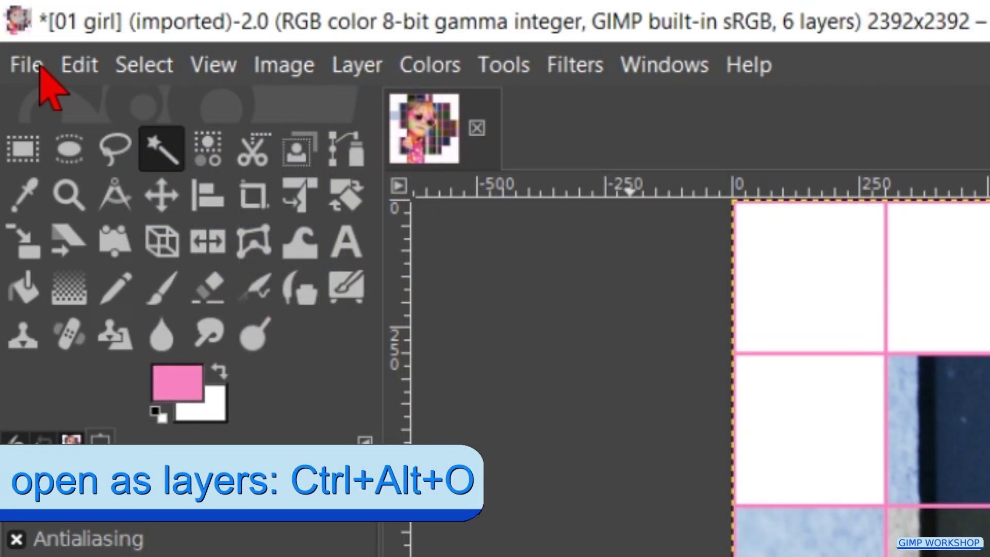
pyautogui.click(41, 67)
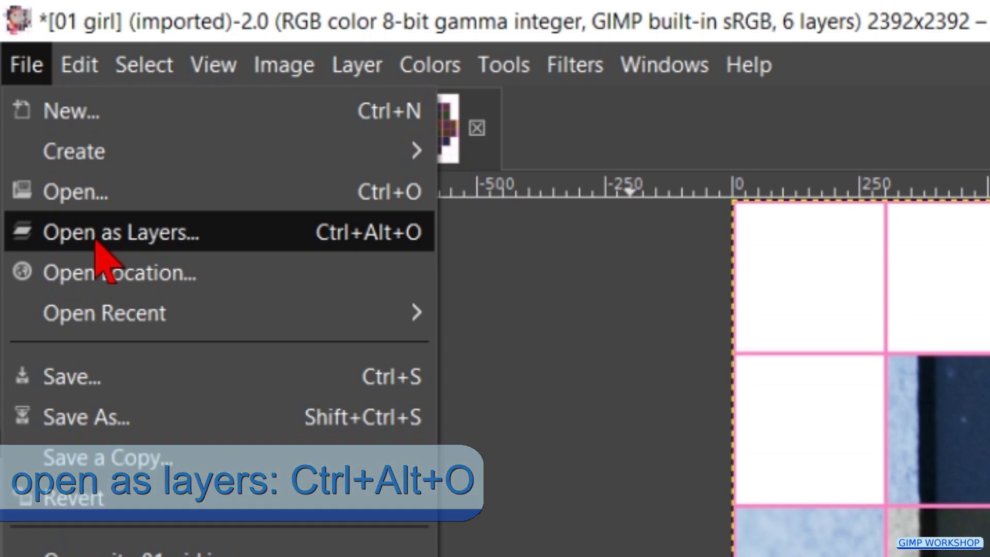
pyautogui.click(99, 250)
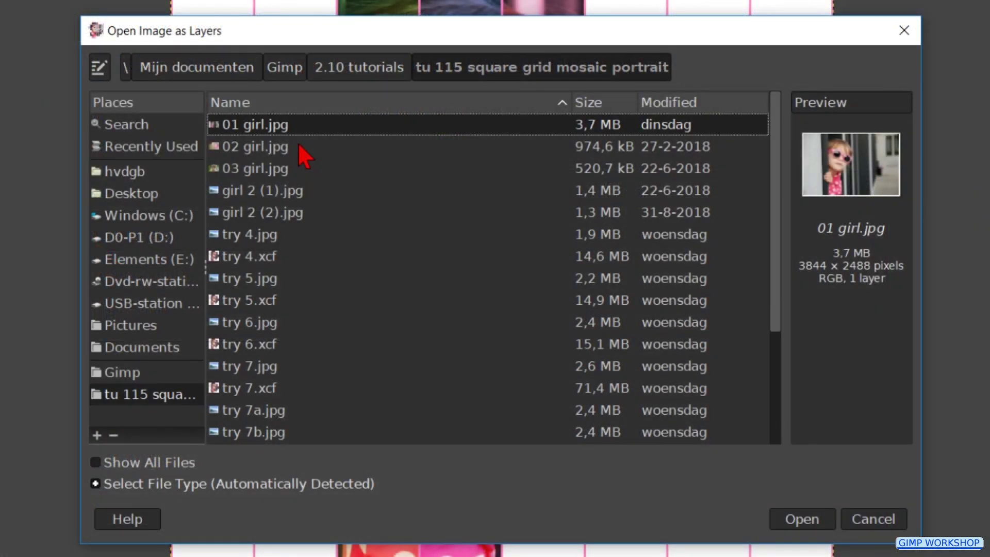
pyautogui.click(299, 147)
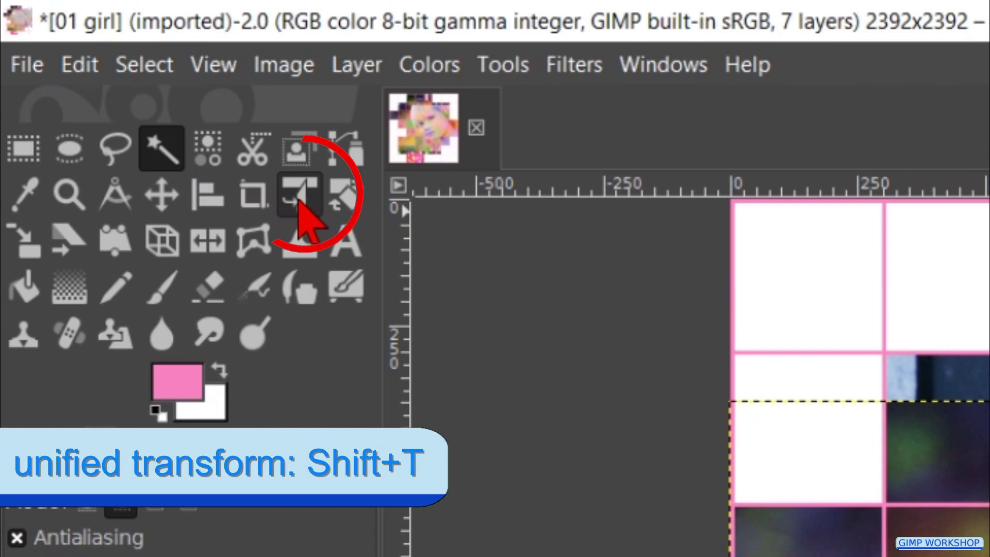
# - Set up the Unified Transform tool with a preview image opacity of 60.7 and constrained scaling
pyautogui.click(300, 202)
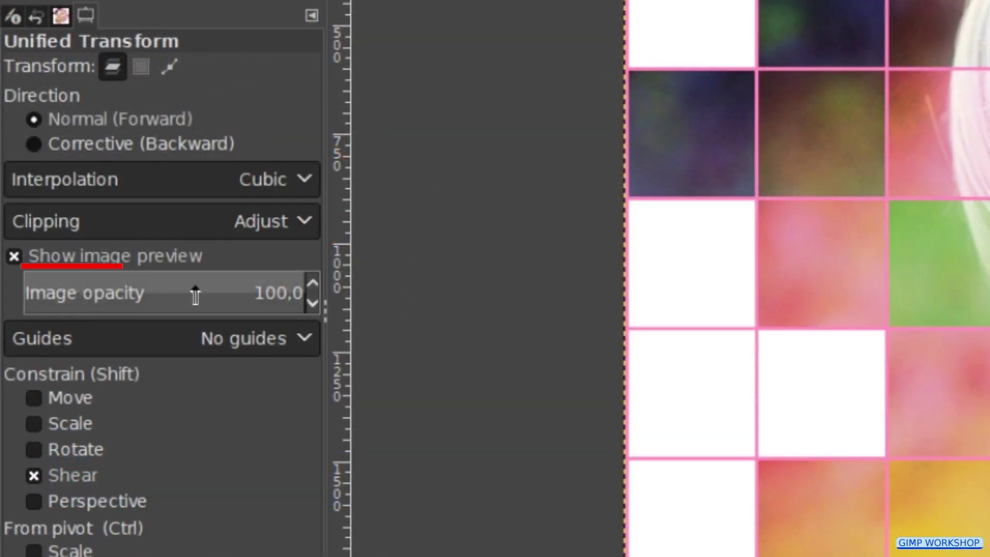
pyautogui.click(195, 293)
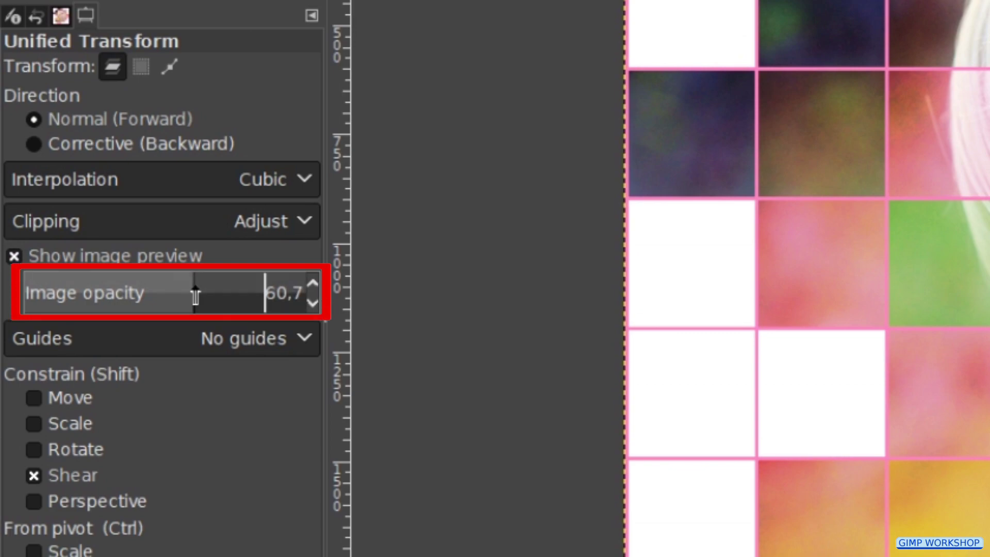
pyautogui.click(58, 424)
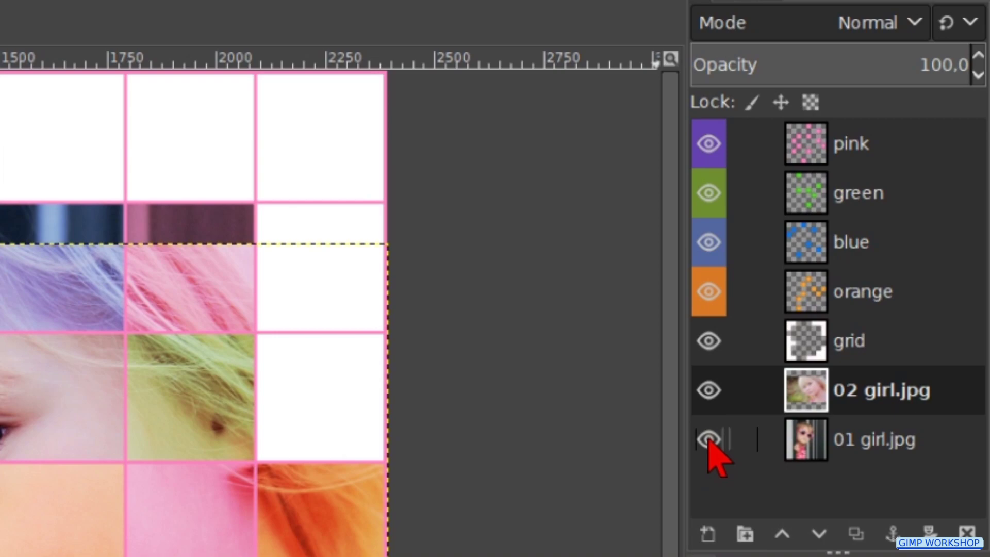
# - Hide the 01 girl.jpg layer and use Unified Transform to enlarge 02 girl.jpg about 1.66 times, positioning the face within the grid
pyautogui.click(709, 440)
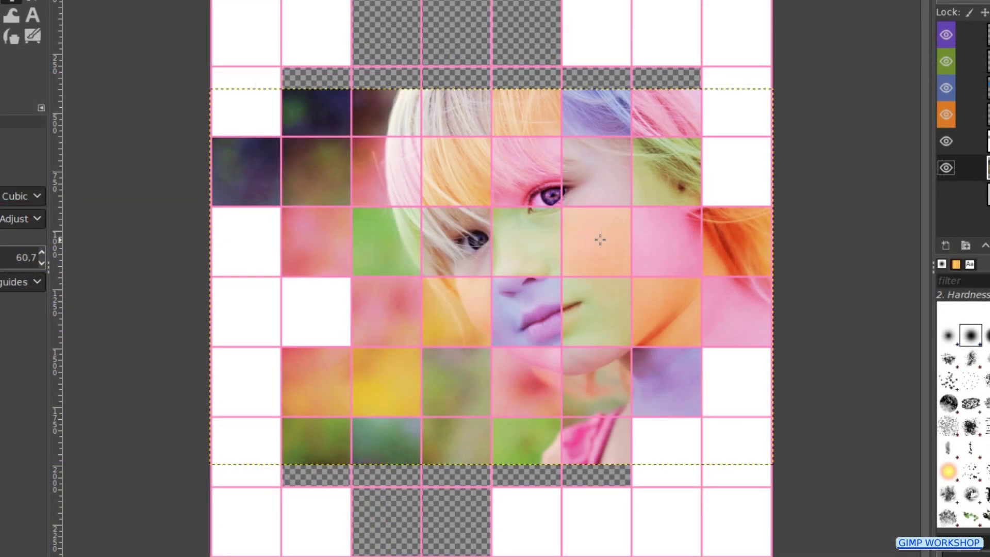
pyautogui.hotkey('shift', 't')
pyautogui.click(600, 239)
pyautogui.scroll(-2, 502, 253)
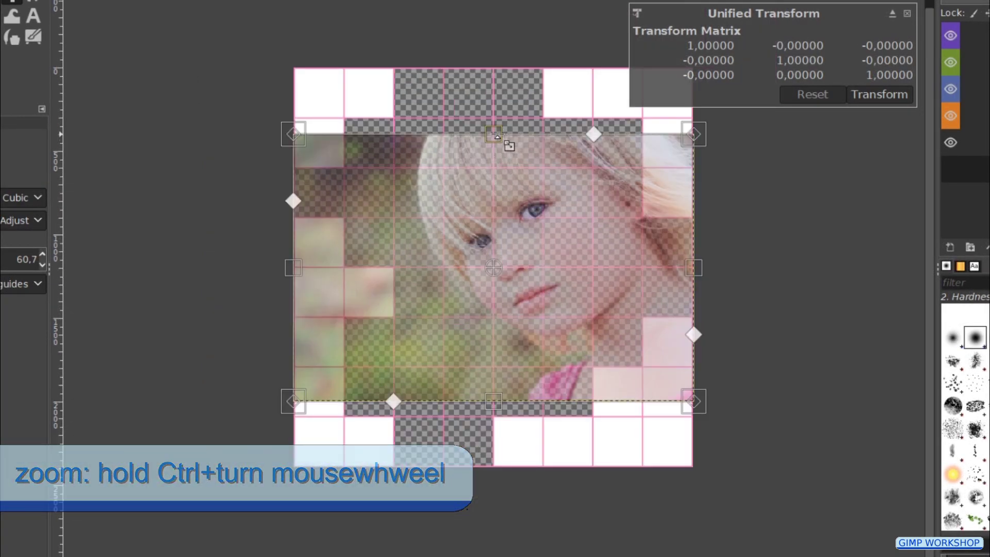
pyautogui.moveTo(504, 137); pyautogui.dragTo(496, 62)
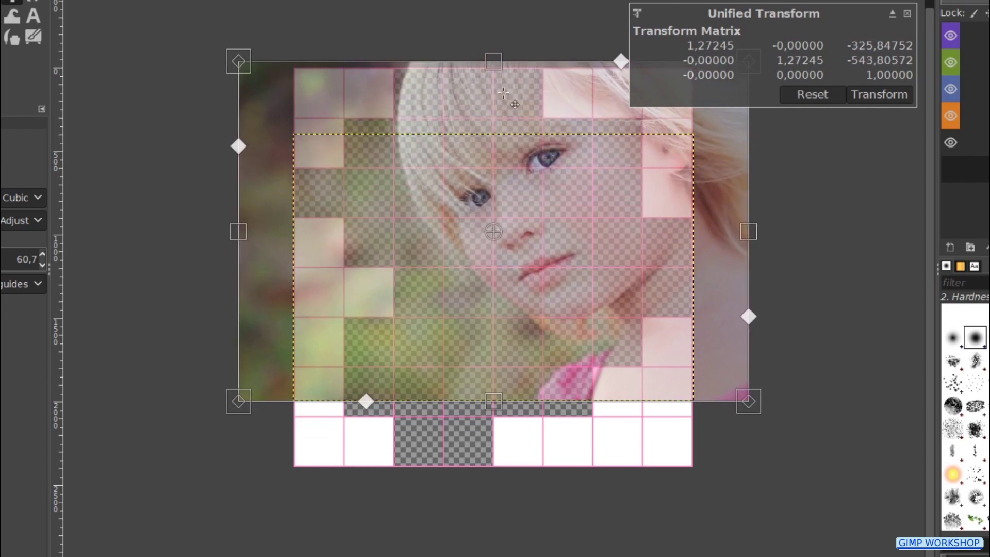
pyautogui.moveTo(504, 415); pyautogui.dragTo(507, 517)
pyautogui.moveTo(631, 292); pyautogui.dragTo(597, 289)
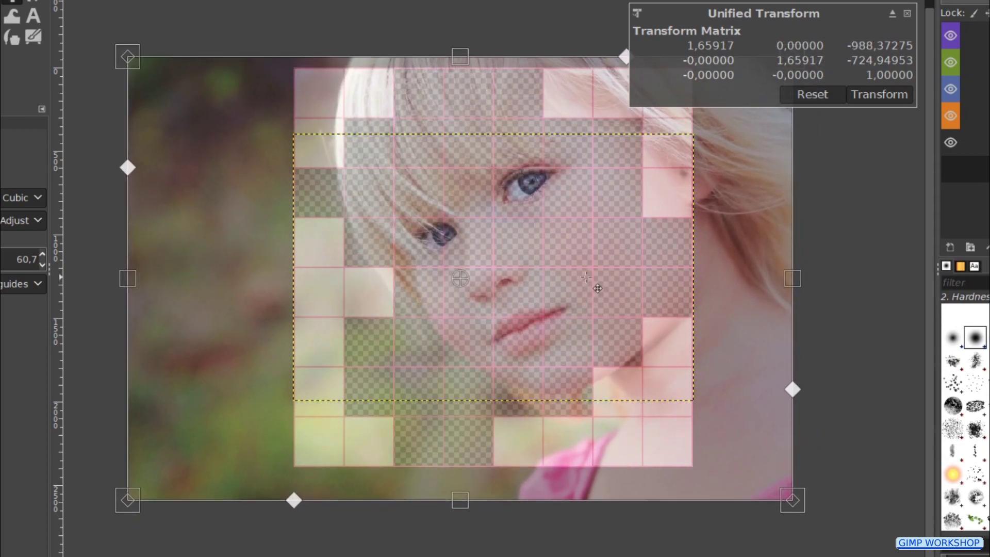
pyautogui.click(862, 98)
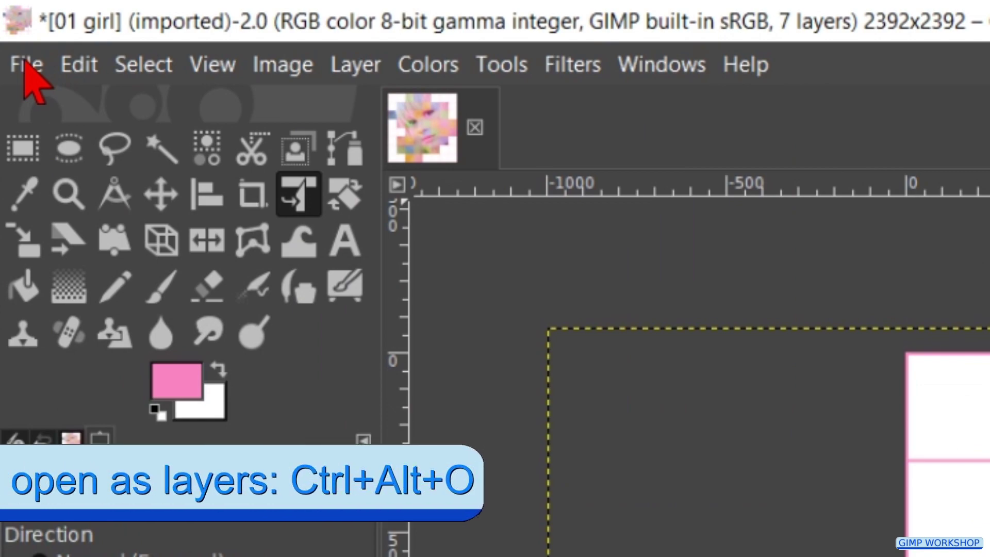
# - Open 03 girl.jpg as a new layer above the 02 girl.jpg layer
pyautogui.click(26, 65)
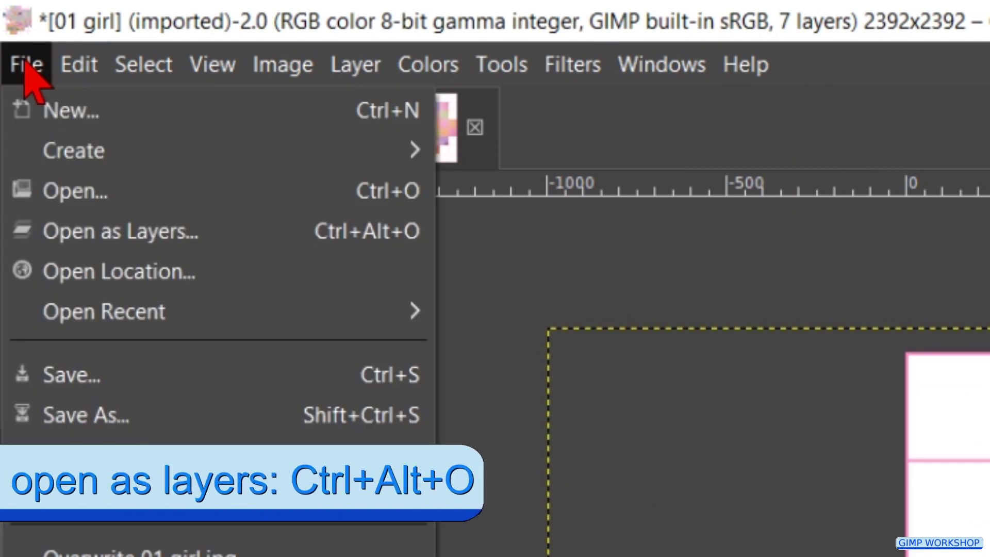
pyautogui.click(29, 238)
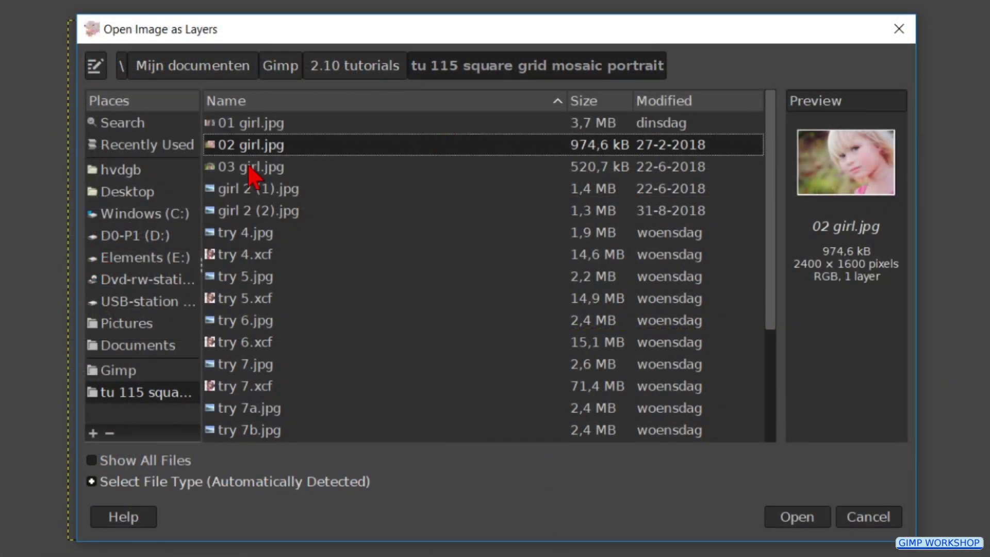
pyautogui.click(253, 167)
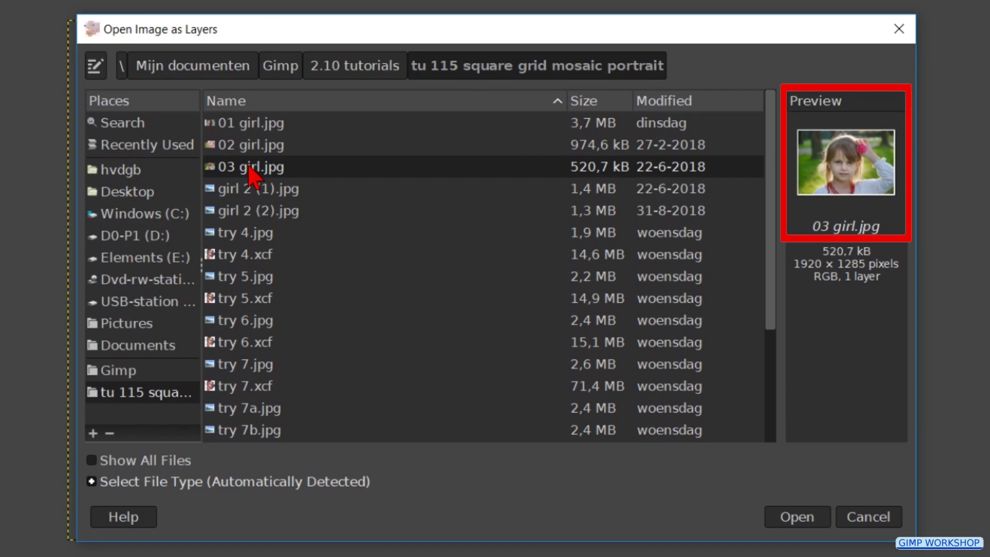
pyautogui.doubleClick(253, 175)
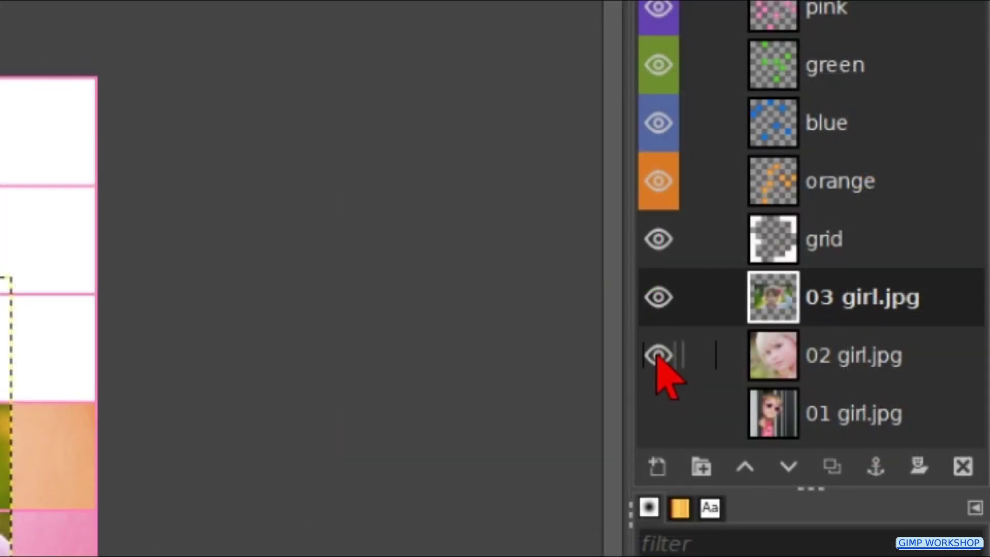
# - Hide the 02 girl.jpg layer and use Unified Transform to enlarge 03 girl.jpg about 2.15 times, positioning the face within the grid
pyautogui.click(658, 354)
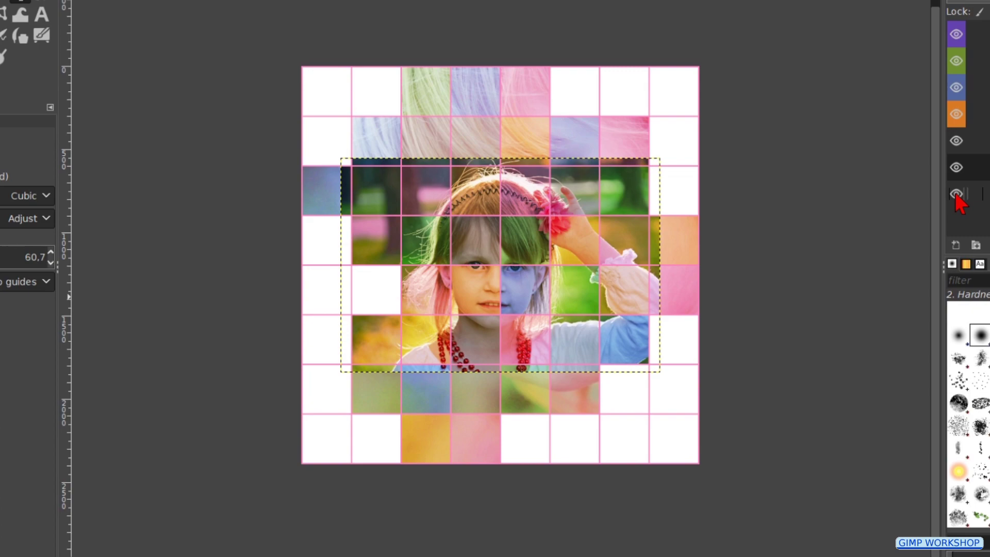
pyautogui.click(581, 291)
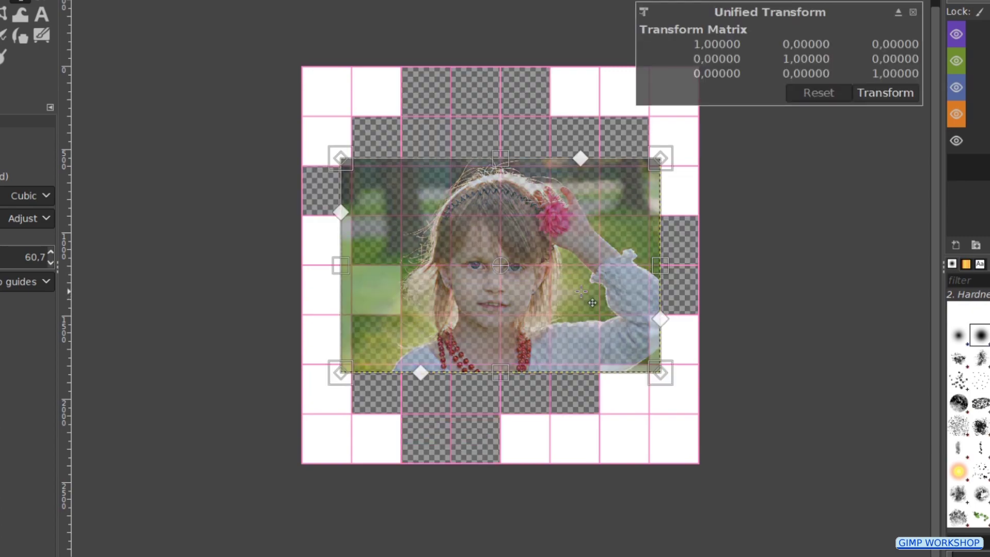
pyautogui.moveTo(515, 173); pyautogui.dragTo(521, 62)
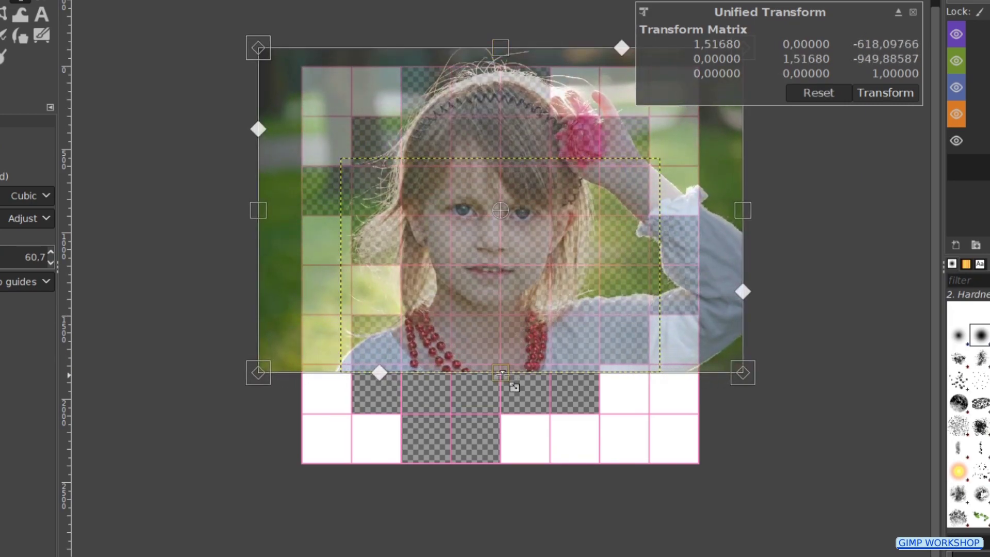
pyautogui.moveTo(510, 381); pyautogui.dragTo(512, 515)
pyautogui.moveTo(595, 294); pyautogui.dragTo(615, 292)
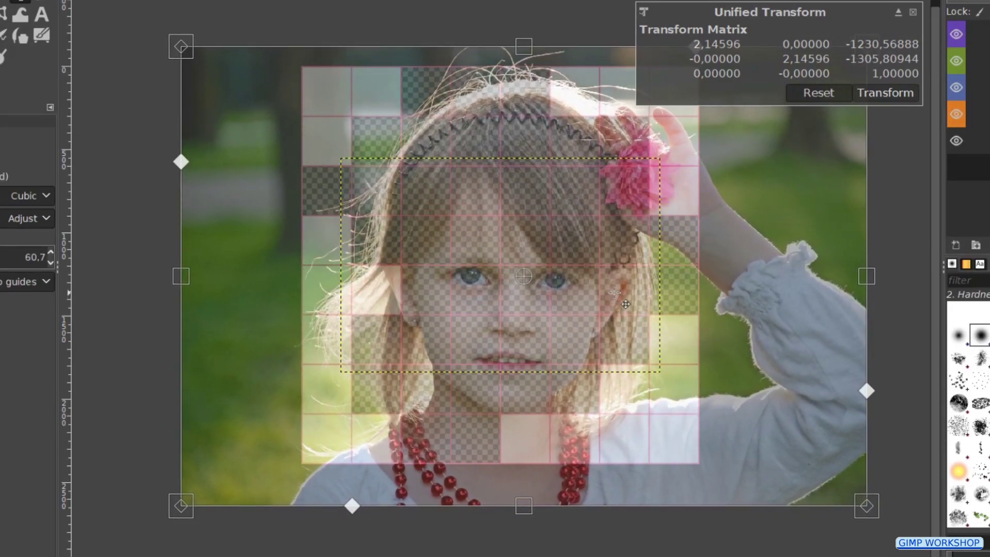
pyautogui.click(880, 97)
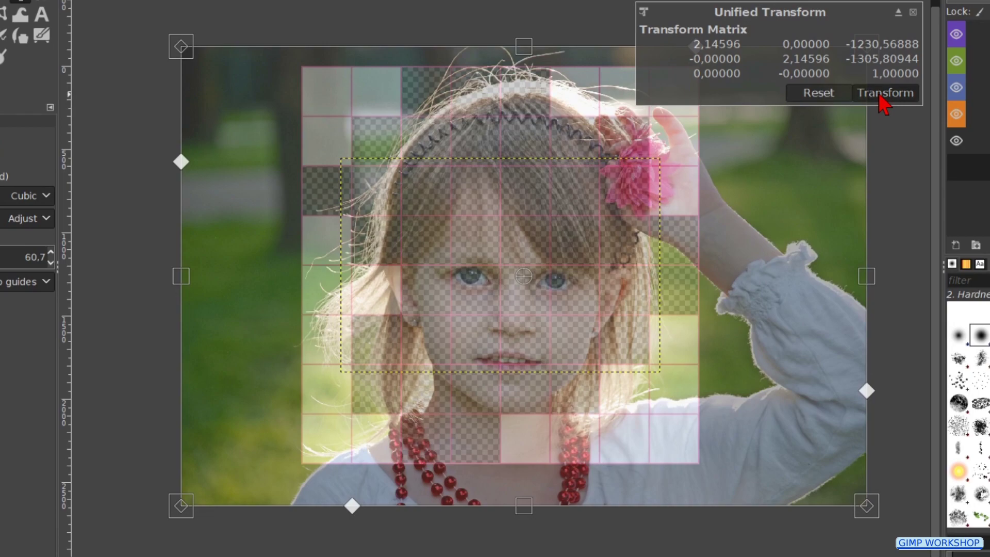